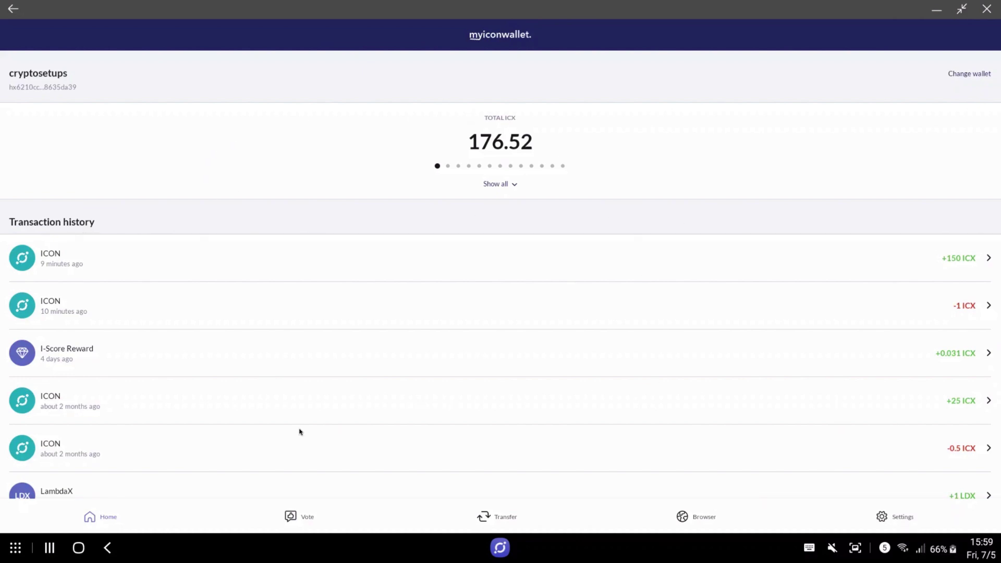
# Browse the ICON dApp list in MyIconWallet and bring up Balanced.
pyautogui.click(681, 519)
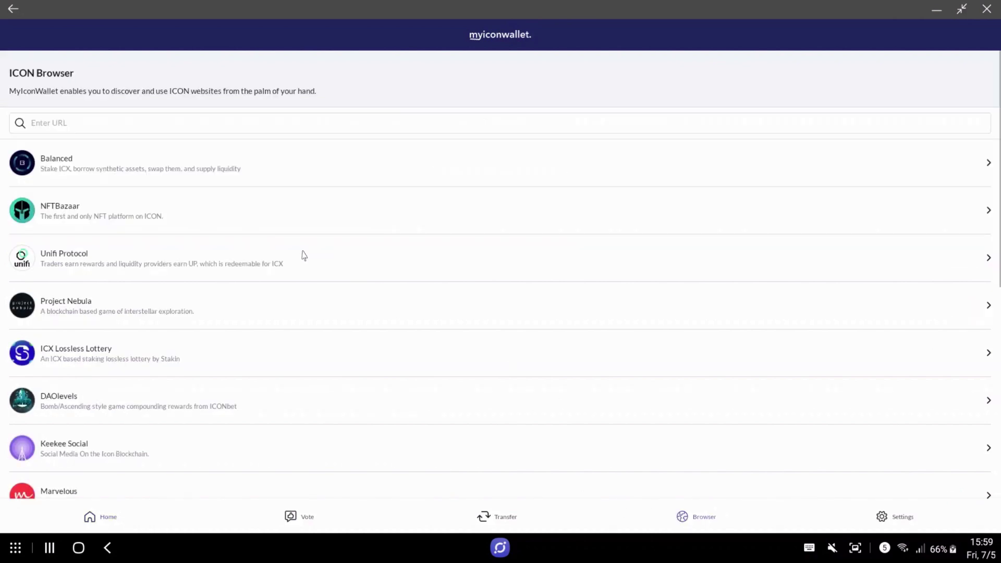
pyautogui.scroll(-2, 308, 265)
pyautogui.scroll(1, 308, 265)
pyautogui.scroll(-5, 308, 265)
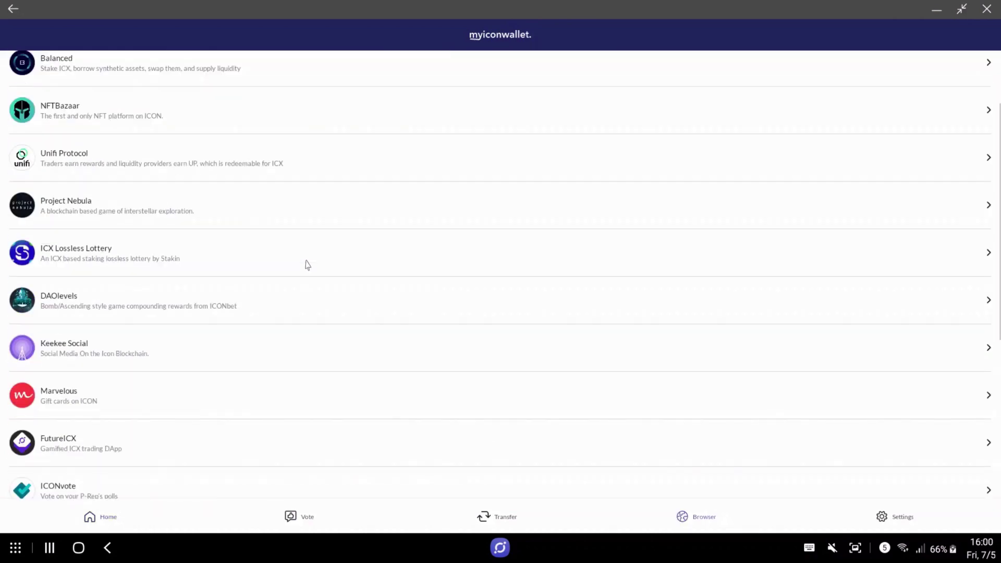
pyautogui.scroll(5, 308, 265)
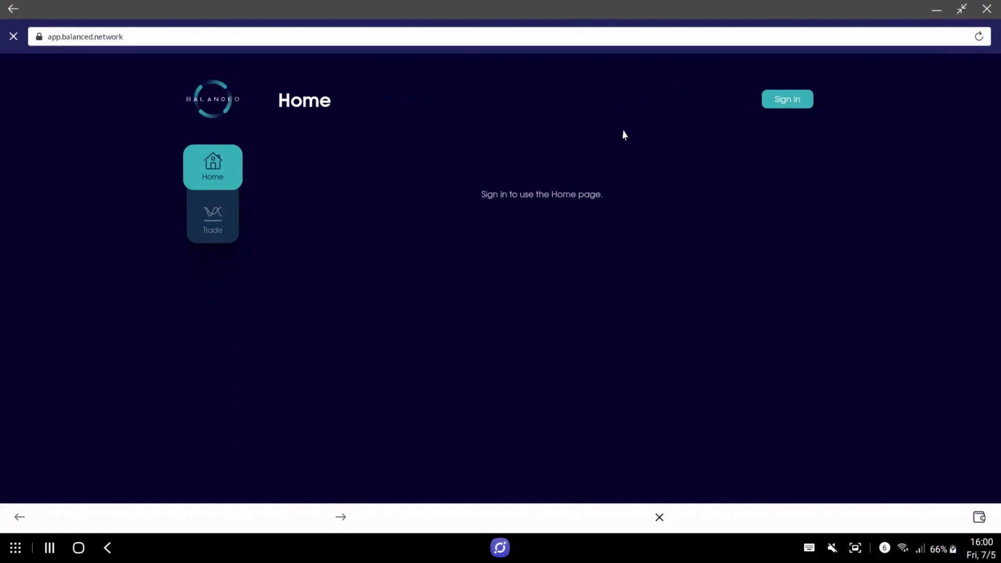
# Sign in to Balanced using the ICONex wallet option.
pyautogui.click(780, 102)
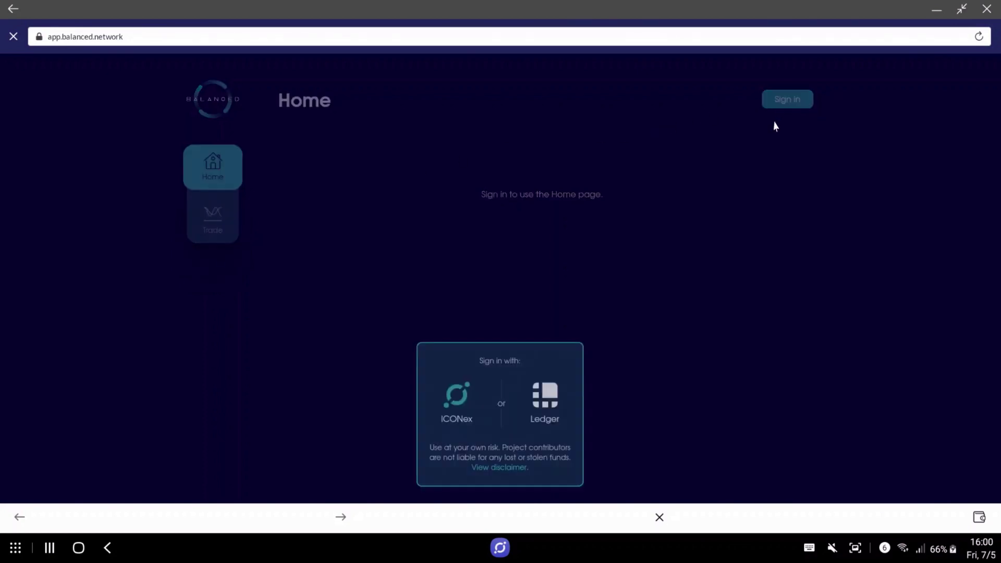
pyautogui.click(464, 400)
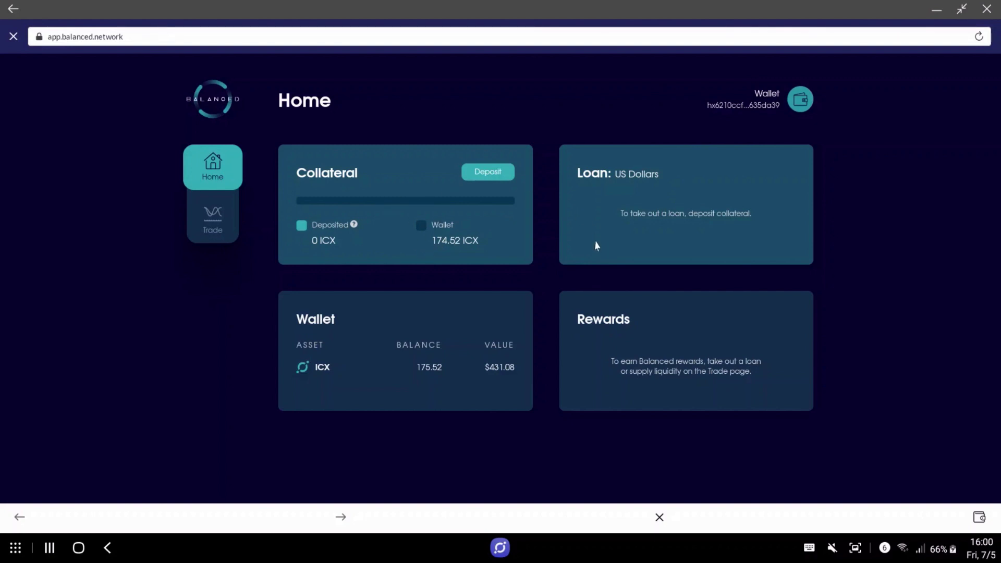
# Set the collateral deposit to 160 ICX and request its confirmation.
pyautogui.click(503, 177)
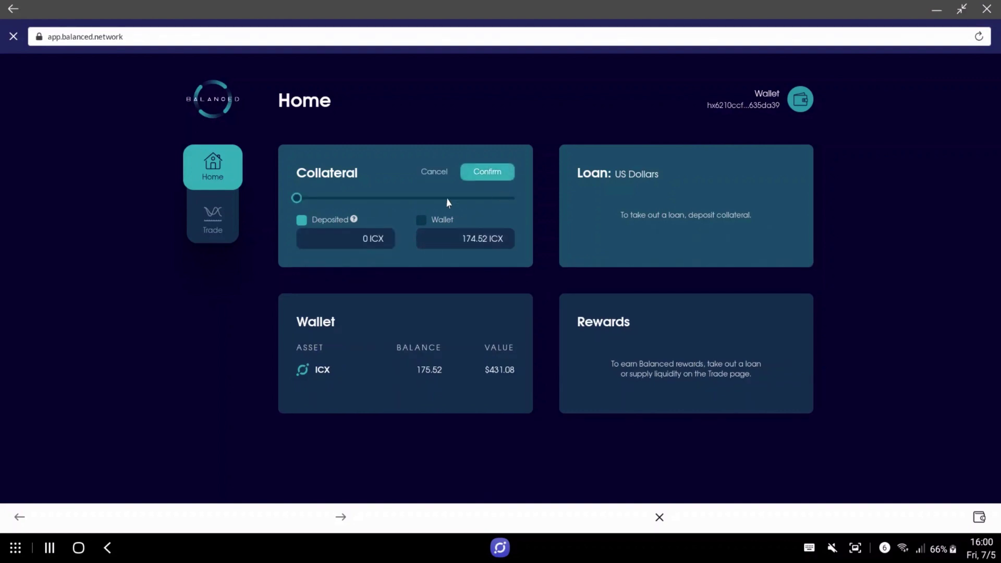
pyautogui.moveTo(302, 200); pyautogui.dragTo(519, 203)
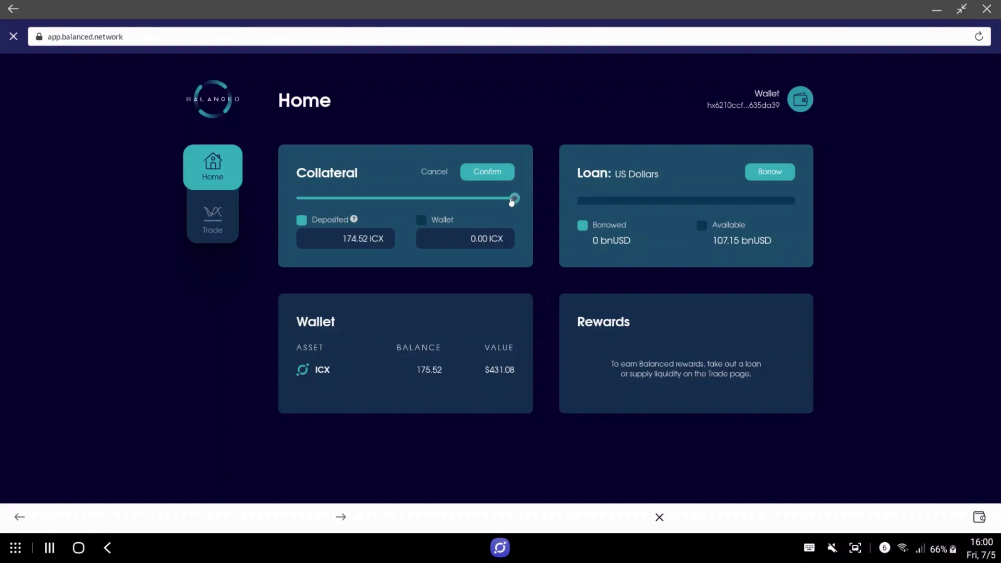
pyautogui.moveTo(514, 199); pyautogui.dragTo(503, 206)
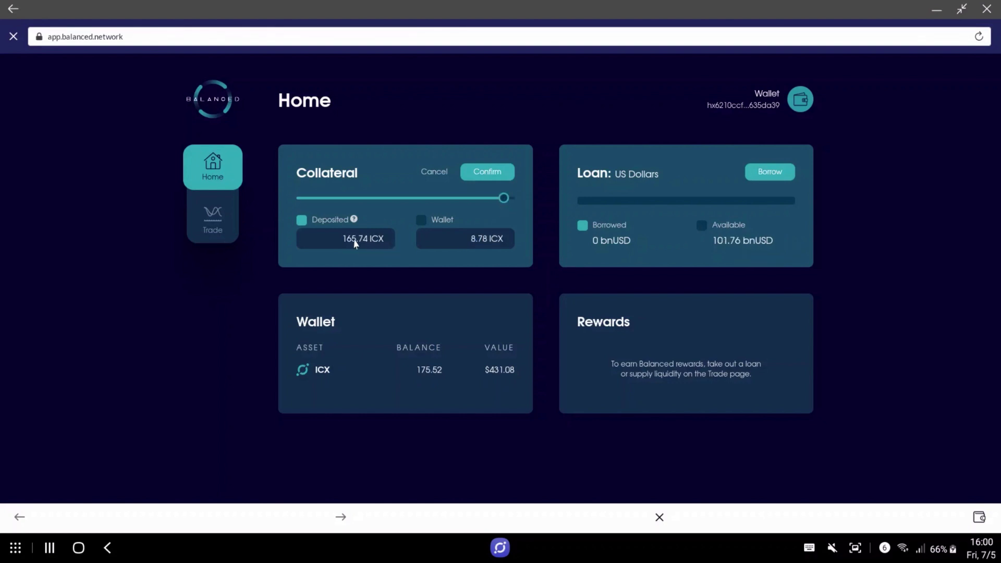
pyautogui.doubleClick(403, 238)
pyautogui.press('BackSpace')
pyautogui.write('160')
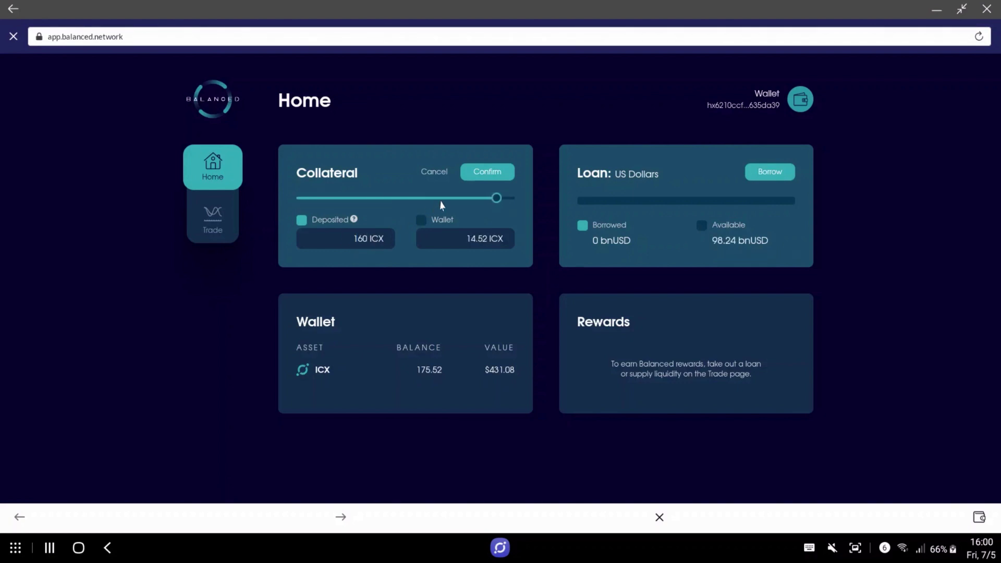
pyautogui.click(495, 180)
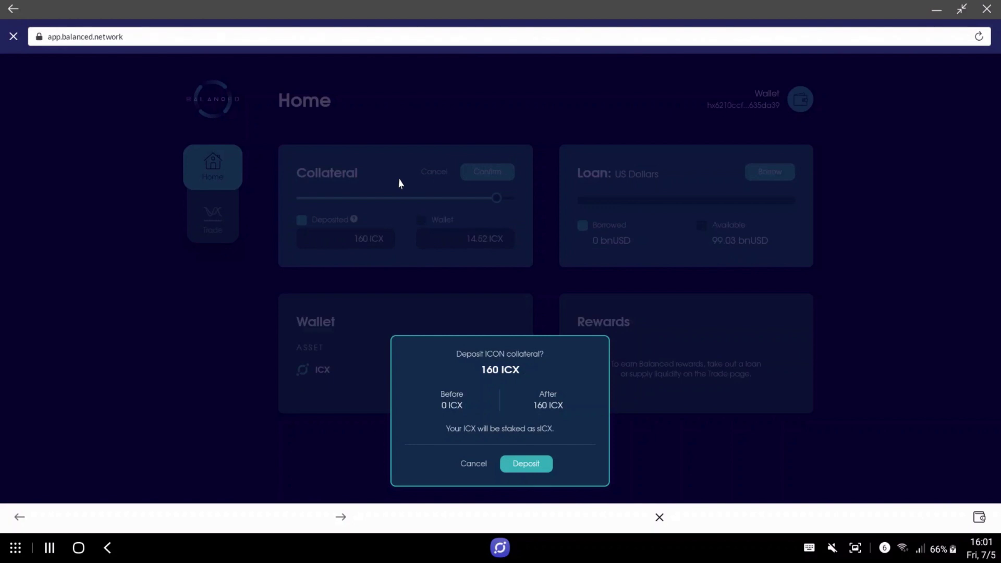
# Submit the 160 ICX collateral deposit and approve the transaction in the wallet.
pyautogui.click(533, 467)
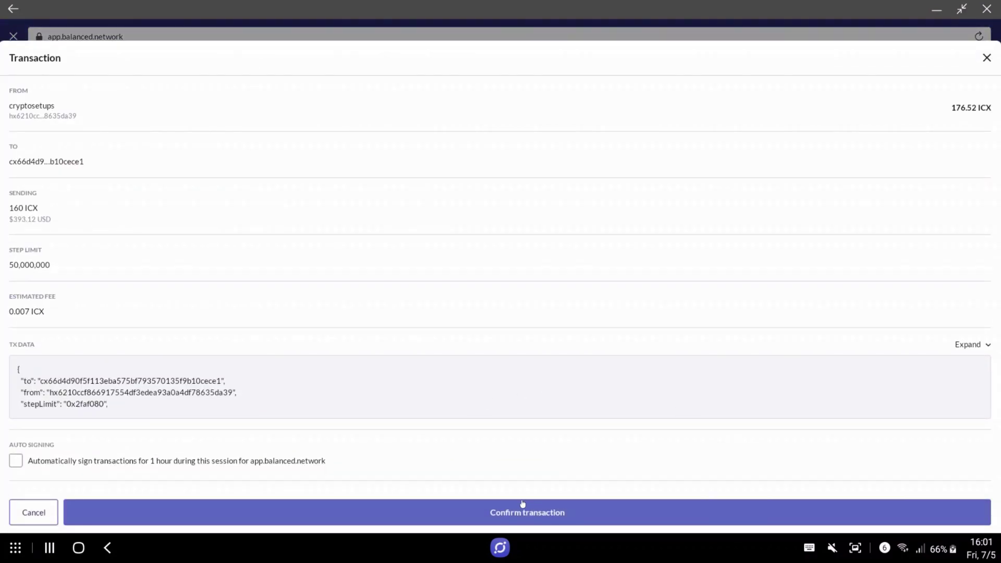
pyautogui.click(517, 512)
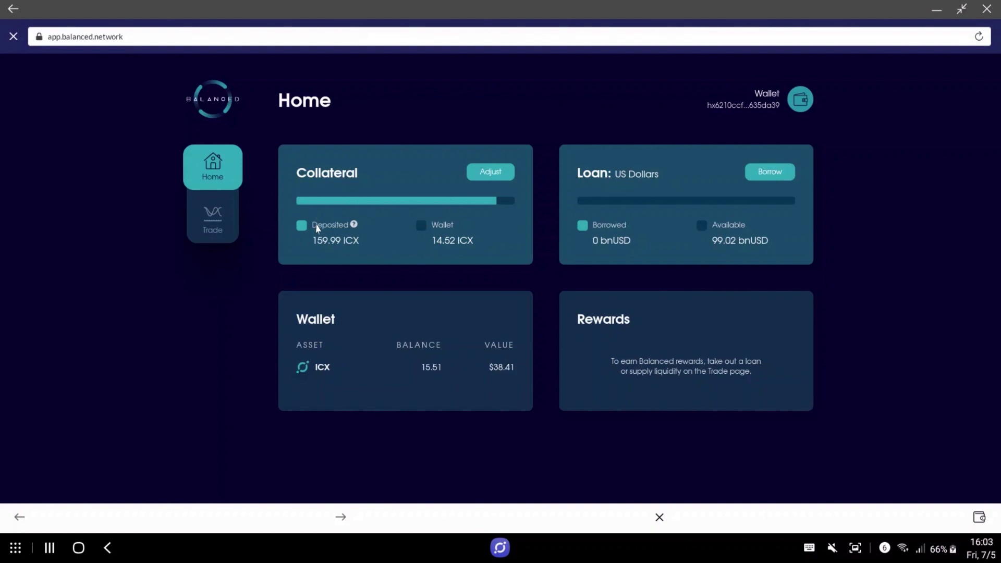
# Adjust the Loan card's borrow slider to a 55.18 bnUSD loan, leaving 43.84 bnUSD available.
pyautogui.click(766, 178)
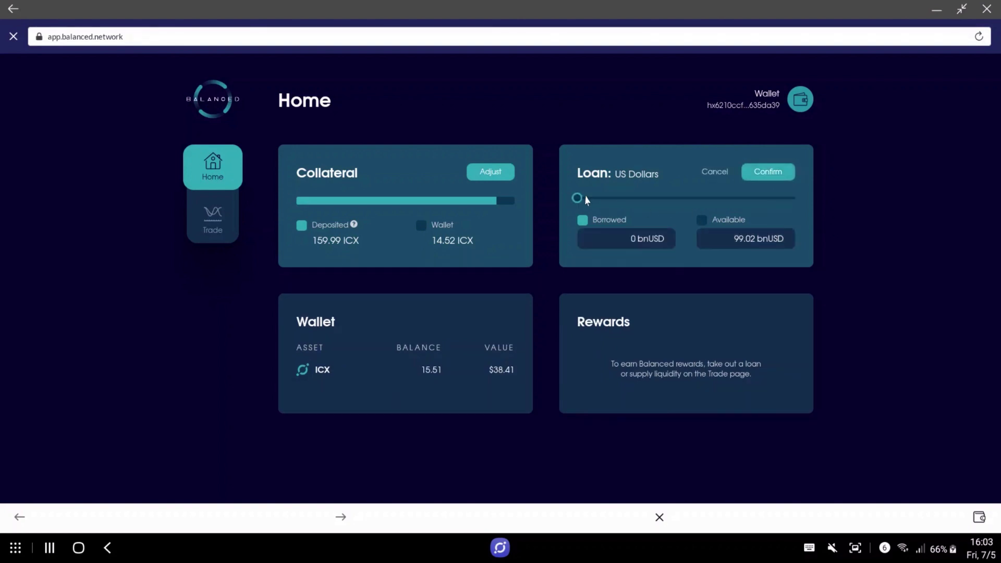
pyautogui.moveTo(579, 201); pyautogui.dragTo(703, 209)
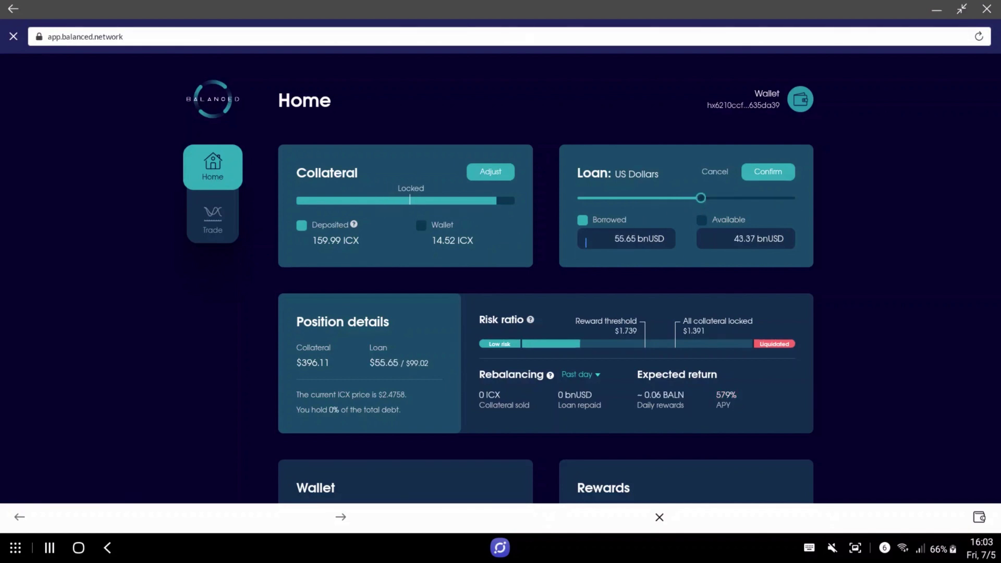
pyautogui.click(754, 241)
pyautogui.moveTo(700, 198); pyautogui.dragTo(807, 201)
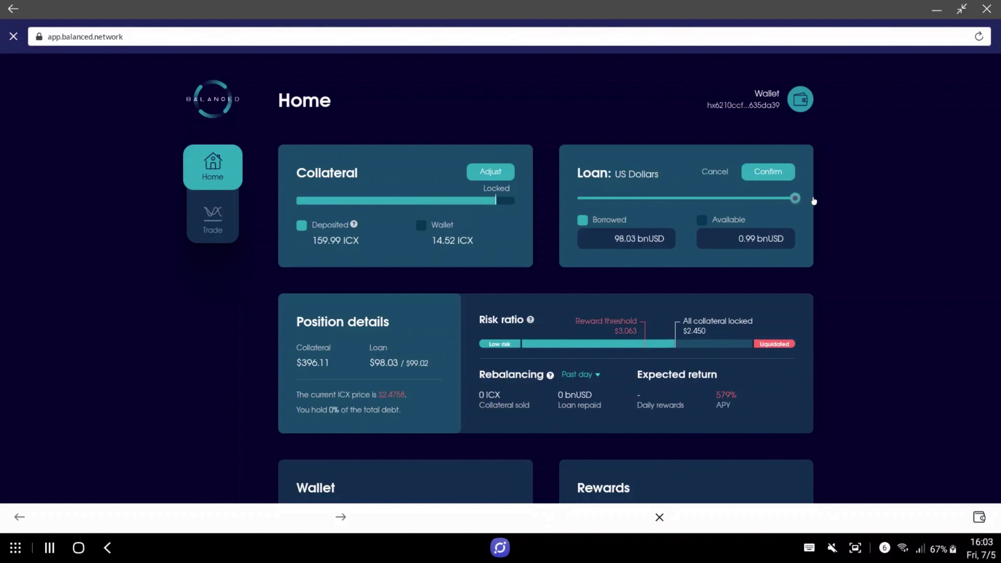
pyautogui.moveTo(793, 199); pyautogui.dragTo(748, 206)
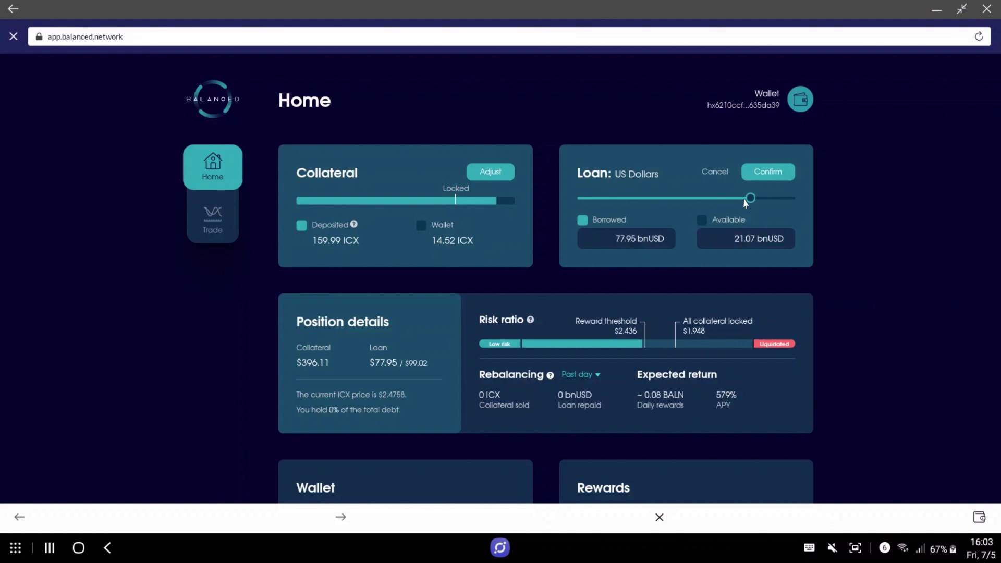
pyautogui.moveTo(530, 322)
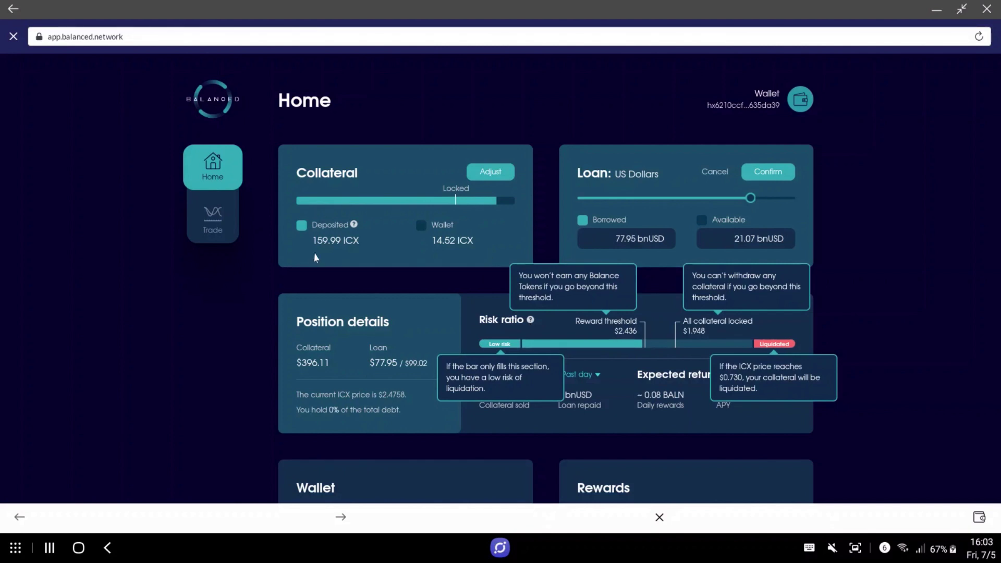
pyautogui.click(606, 230)
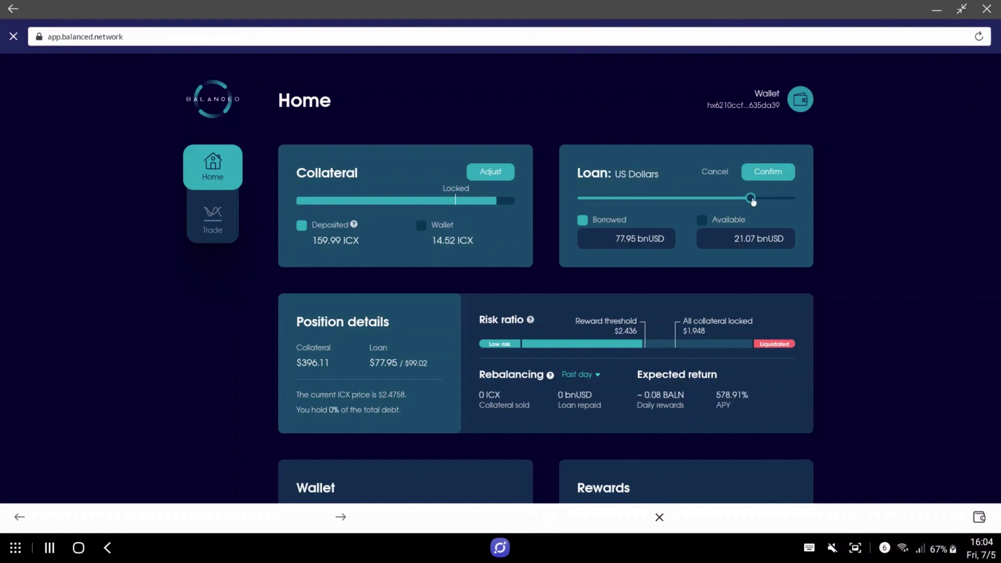
pyautogui.moveTo(753, 201); pyautogui.dragTo(704, 208)
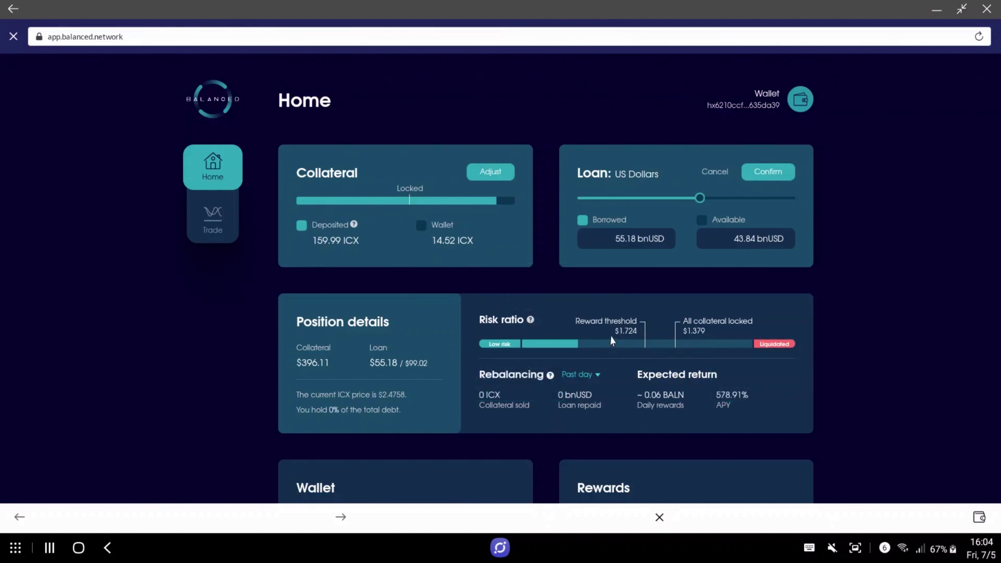
# Submit the 55.18 bnUSD borrow and approve the transaction in the wallet.
pyautogui.click(766, 172)
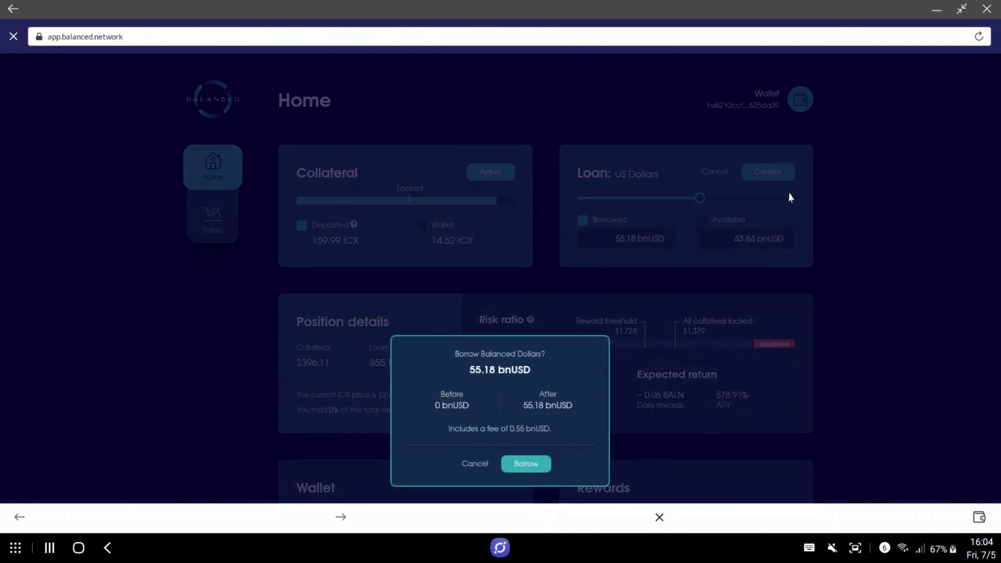
pyautogui.click(532, 462)
pyautogui.click(531, 464)
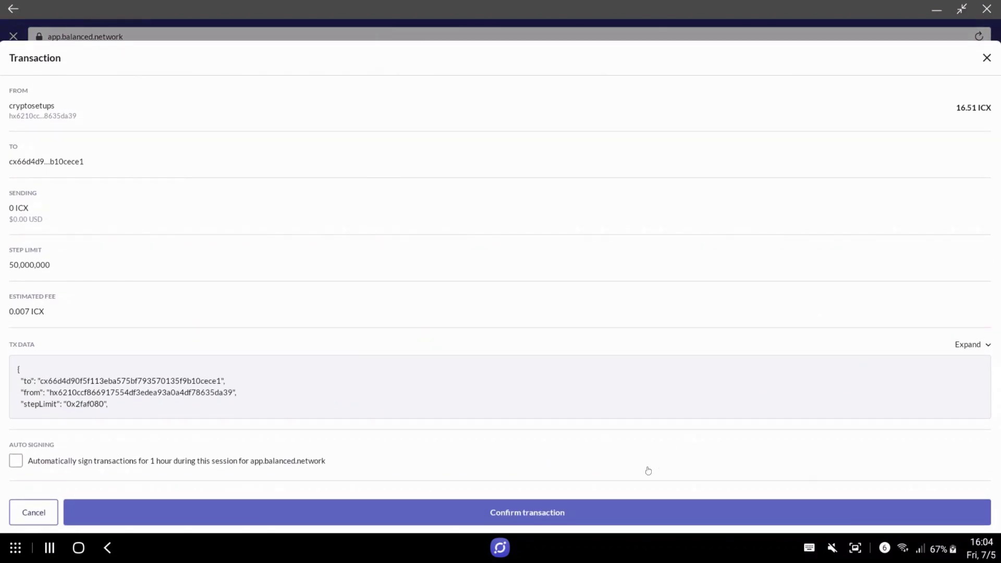
pyautogui.click(559, 520)
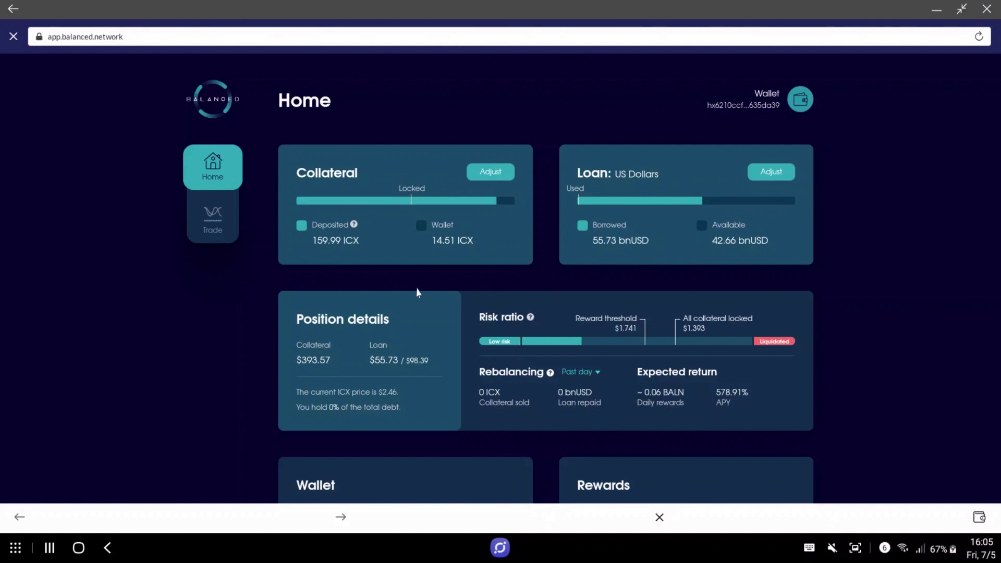
pyautogui.scroll(-1, 417, 292)
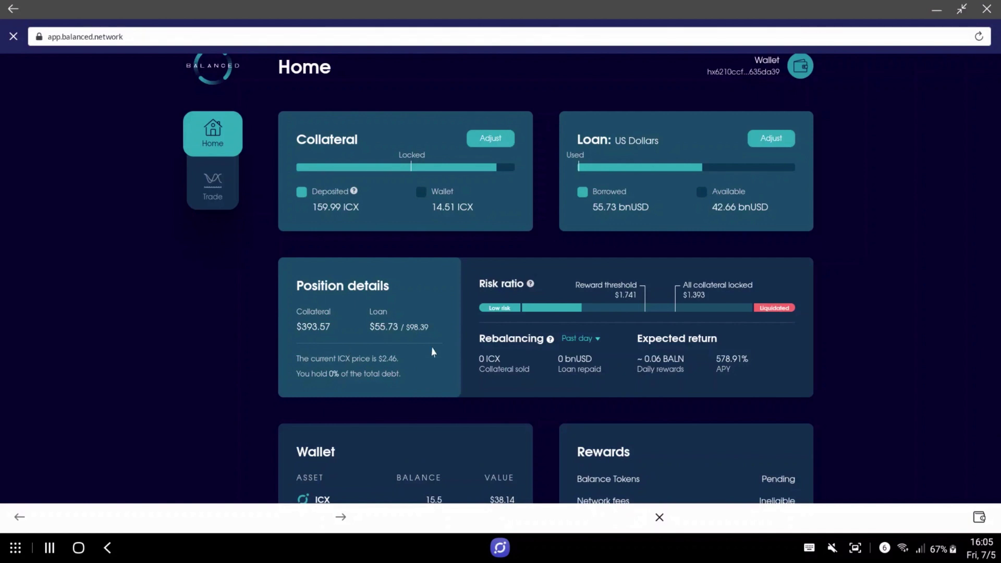
pyautogui.scroll(-2, 473, 348)
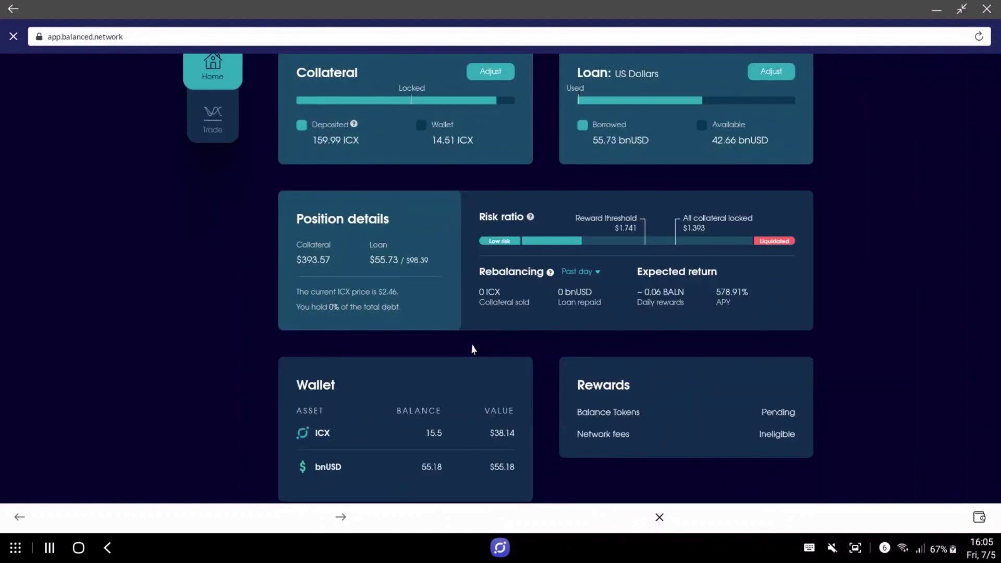
pyautogui.scroll(-1, 473, 348)
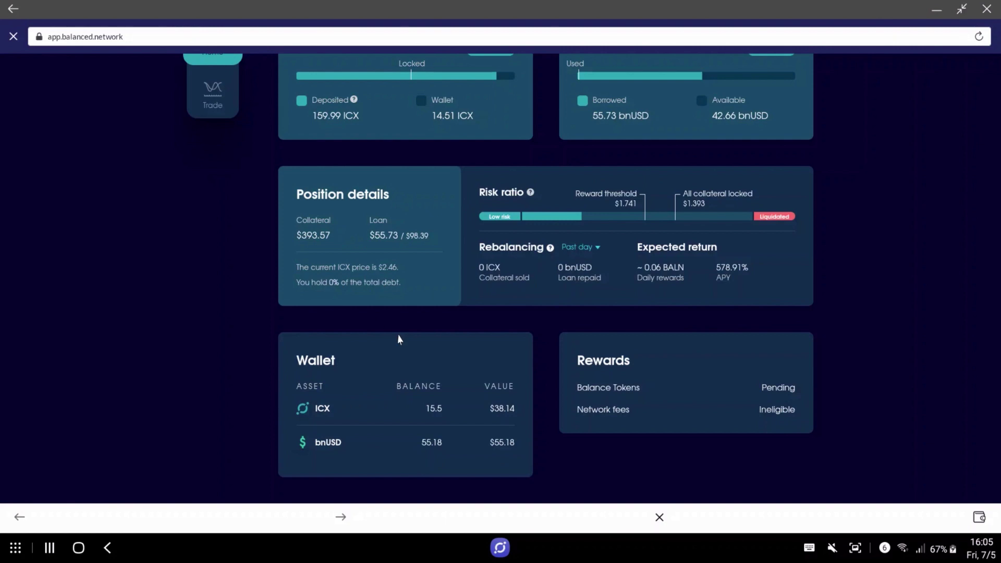
pyautogui.click(316, 415)
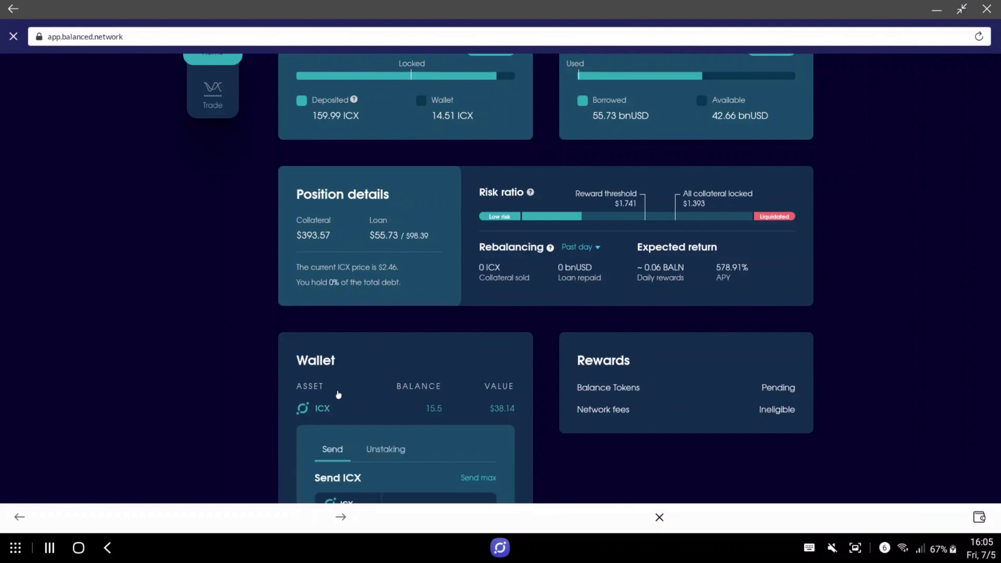
pyautogui.scroll(-2, 377, 364)
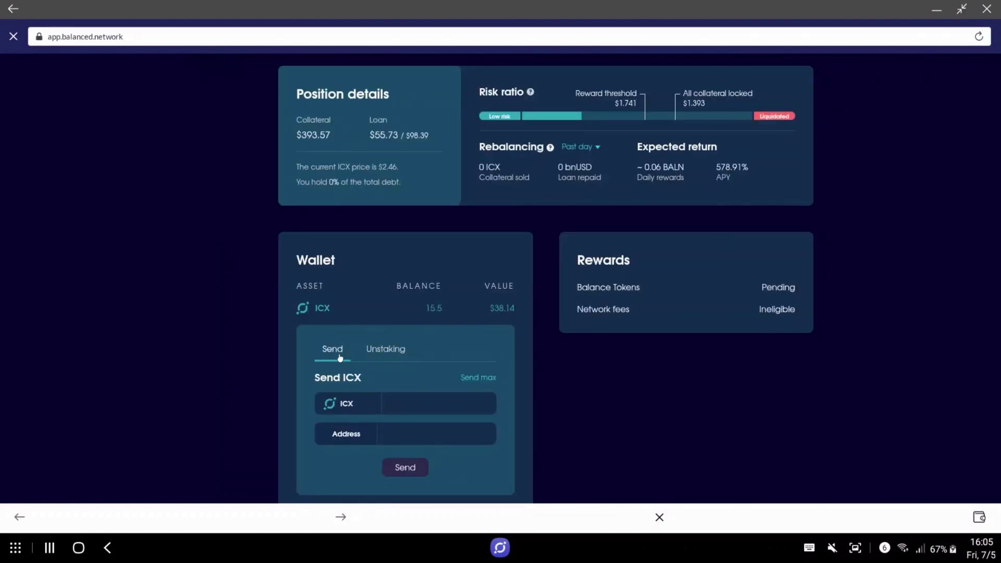
pyautogui.click(426, 405)
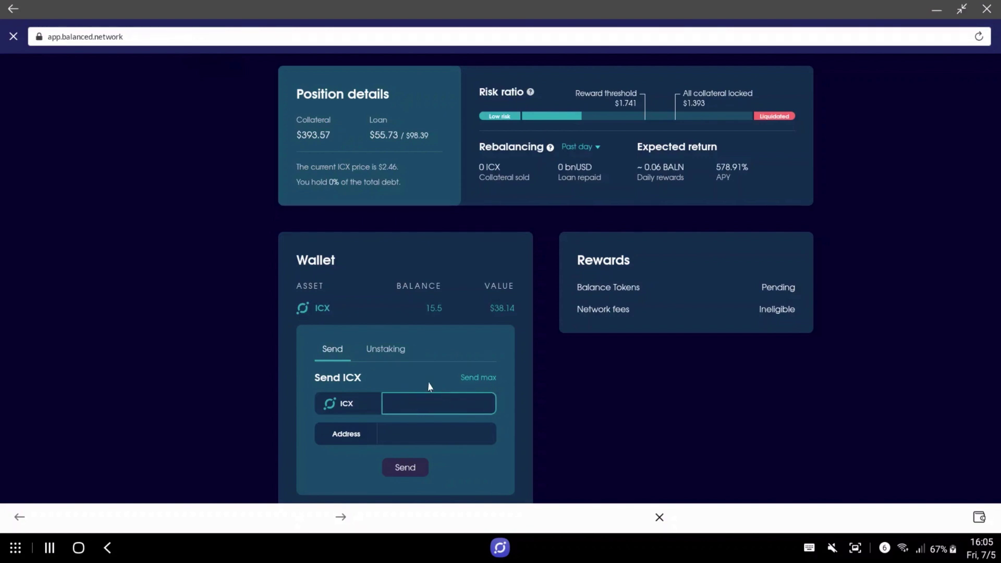
pyautogui.click(400, 351)
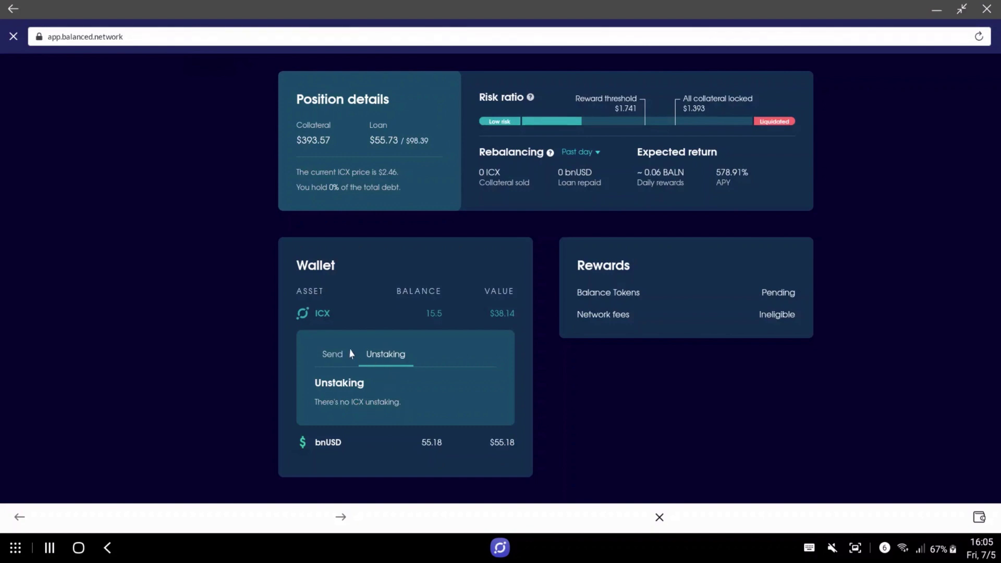
pyautogui.click(332, 355)
pyautogui.scroll(-2, 438, 355)
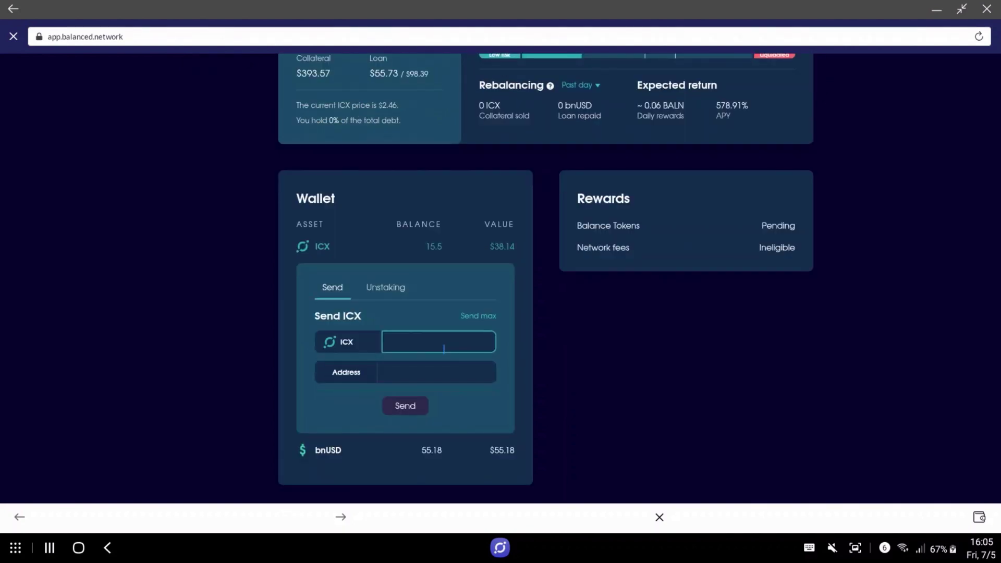
pyautogui.scroll(2, 445, 354)
pyautogui.scroll(6, 444, 353)
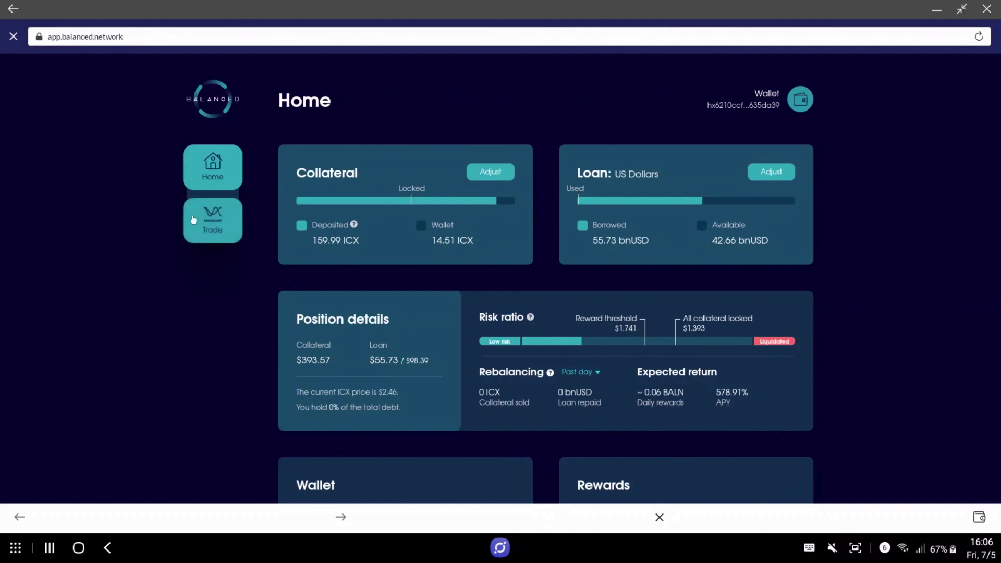
# Switch to the Trade page's sICX/bnUSD Swap form.
pyautogui.click(208, 243)
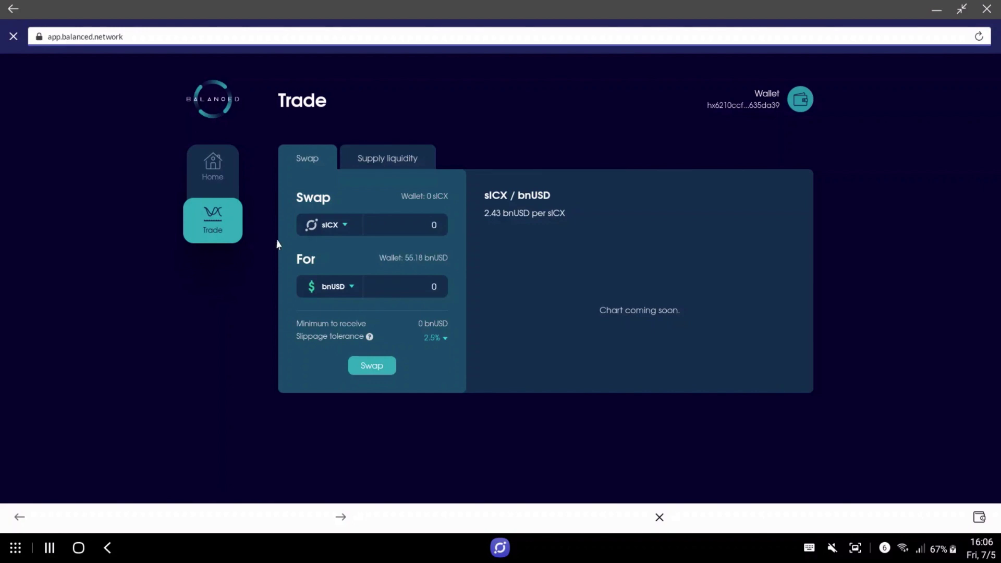
# Go back to Home and scroll through the Collateral, Loan and Wallet cards.
pyautogui.click(335, 230)
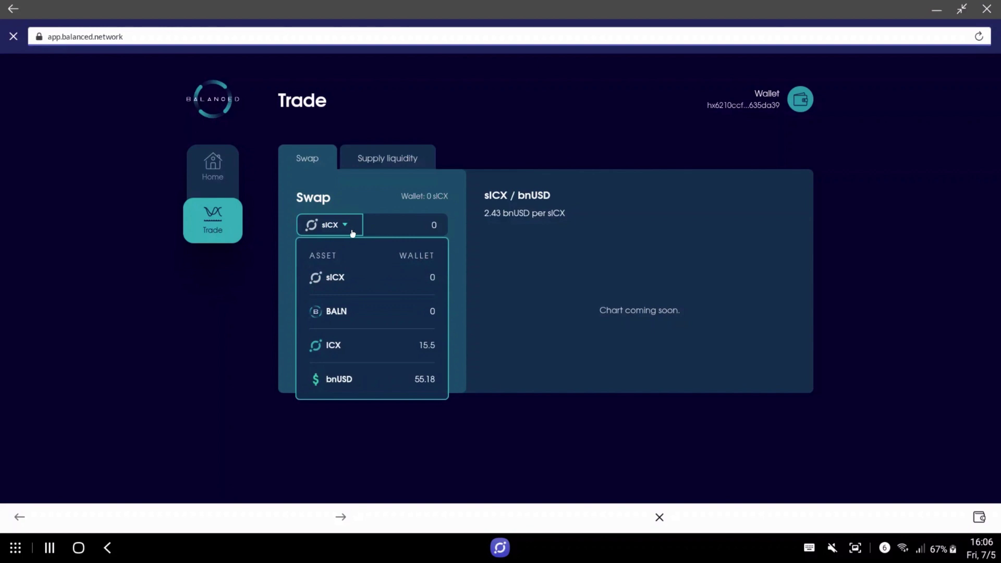
pyautogui.click(207, 167)
pyautogui.scroll(-3, 373, 299)
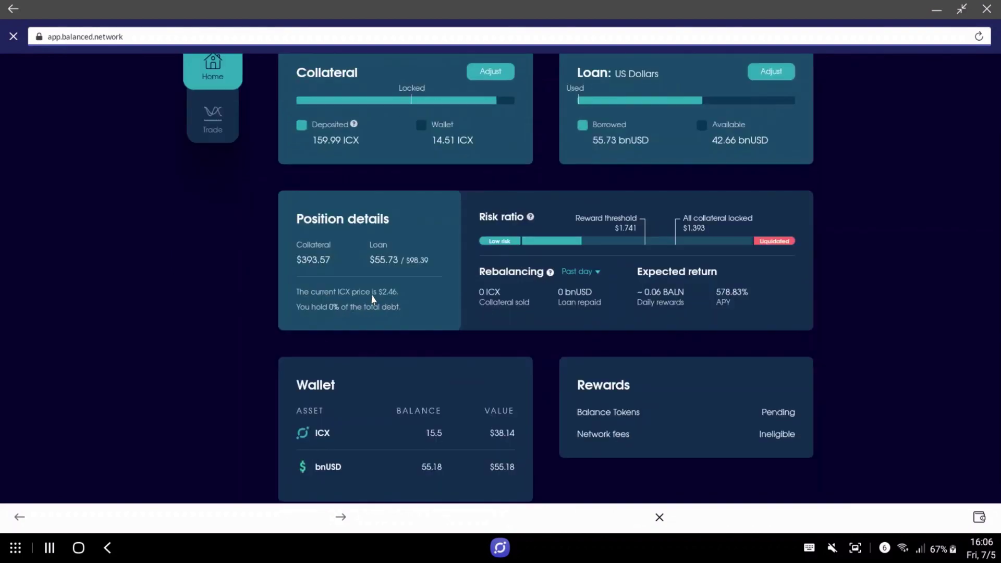
pyautogui.scroll(1, 421, 148)
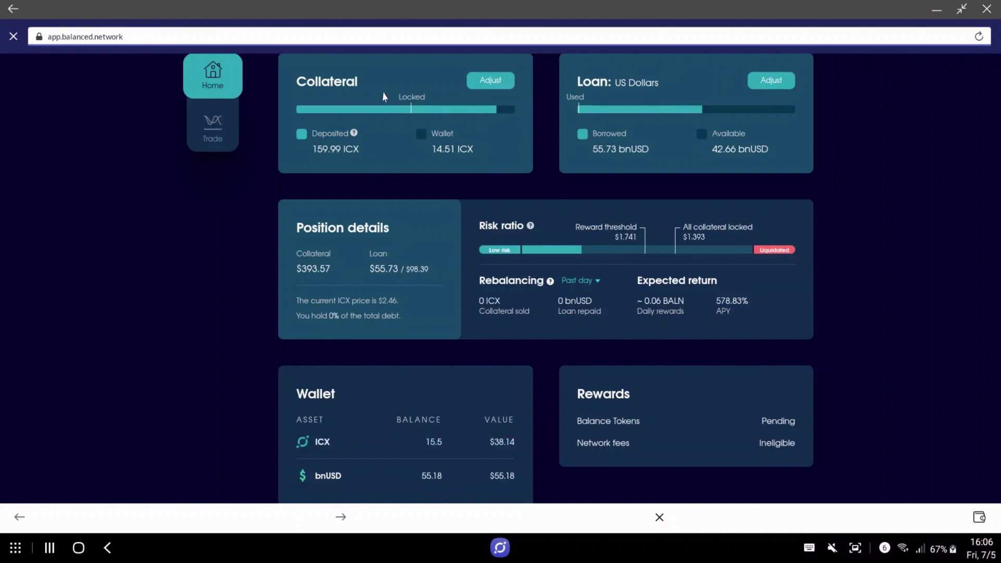
# On the Trade page, choose ICX as the asset to swap from.
pyautogui.click(230, 134)
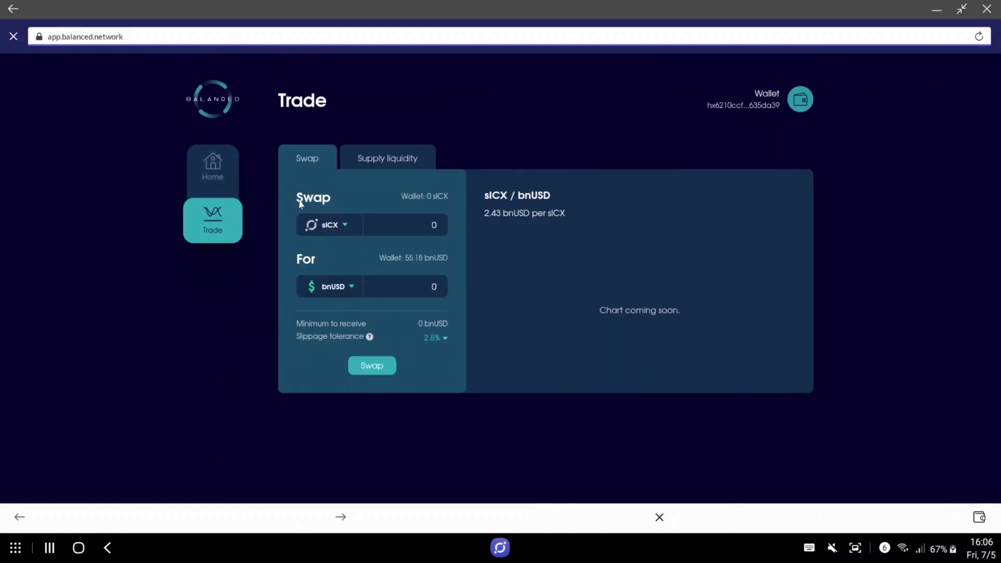
pyautogui.click(343, 230)
pyautogui.click(339, 351)
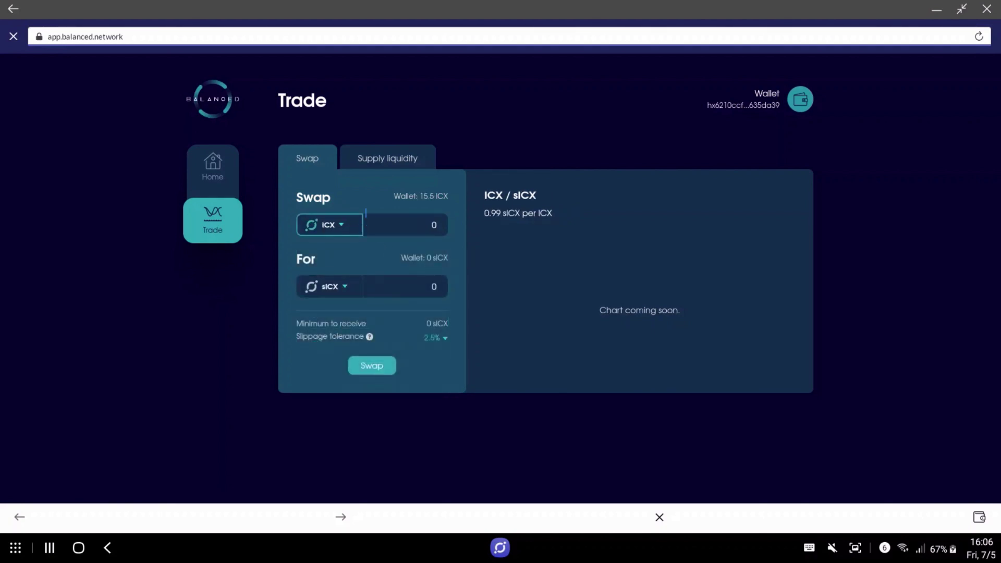
# Enter 5 ICX as the swap amount so the form shows 4.98 sICX to receive.
pyautogui.click(410, 218)
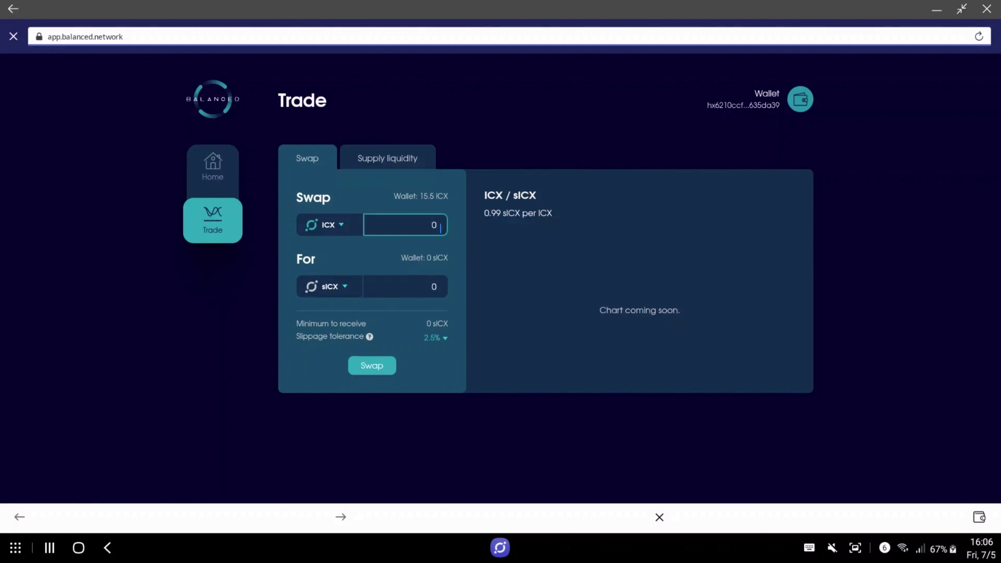
pyautogui.doubleClick(438, 226)
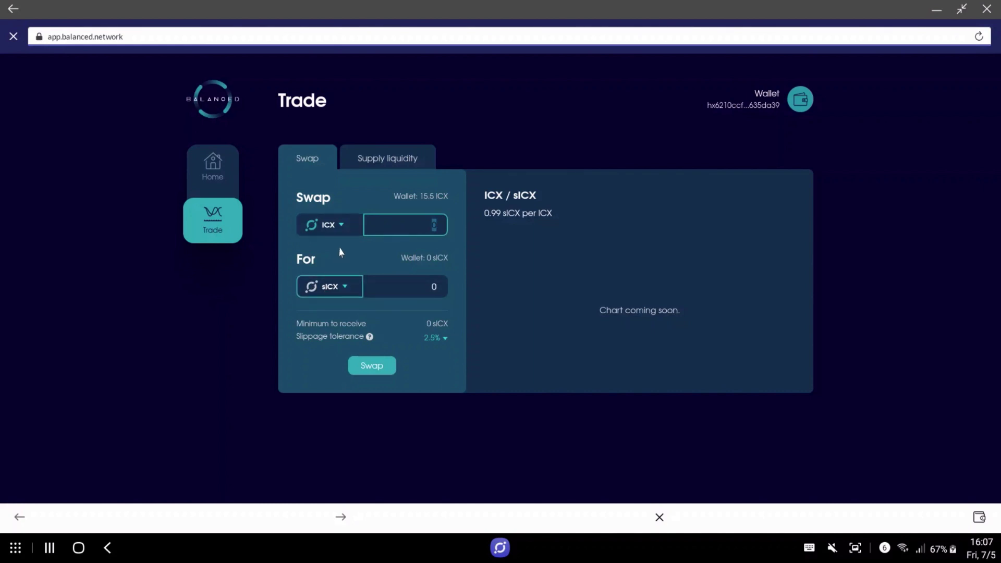
pyautogui.click(384, 225)
pyautogui.write('8')
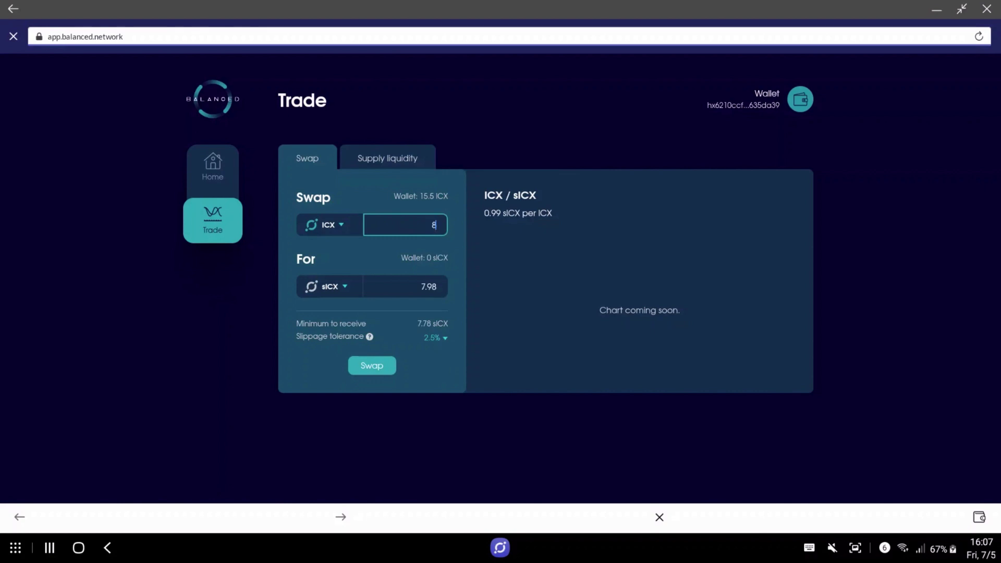
pyautogui.press('BackSpace')
pyautogui.write('5')
pyautogui.click(423, 287)
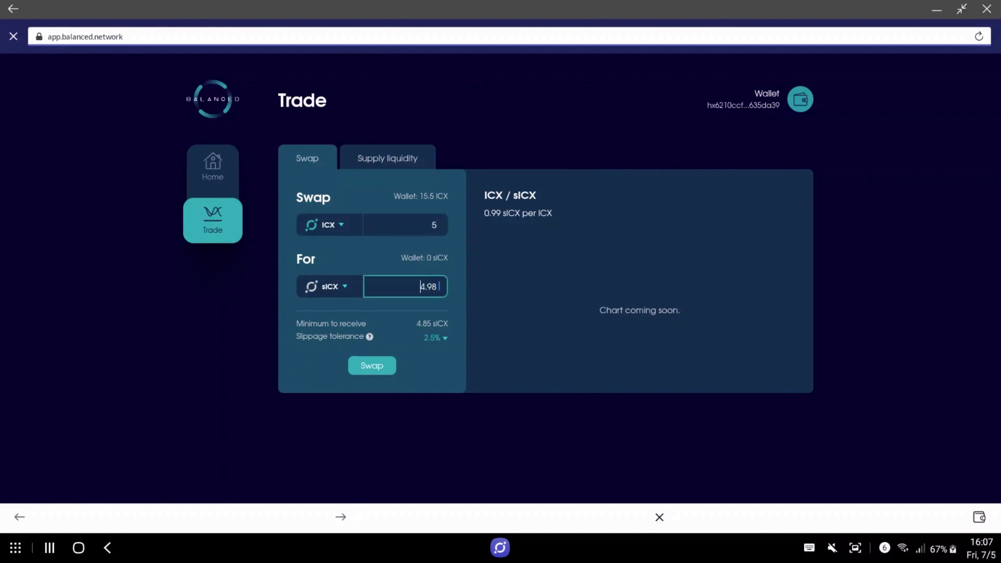
pyautogui.doubleClick(421, 286)
pyautogui.click(430, 229)
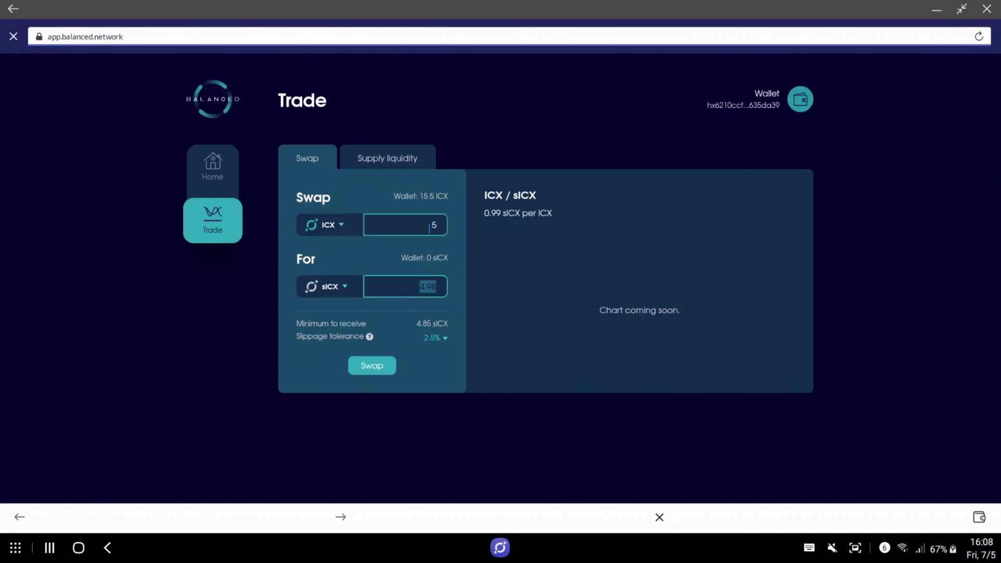
pyautogui.click(429, 288)
# Confirm the 5 ICX to 4.98 sICX swap and approve it in the wallet.
pyautogui.click(390, 370)
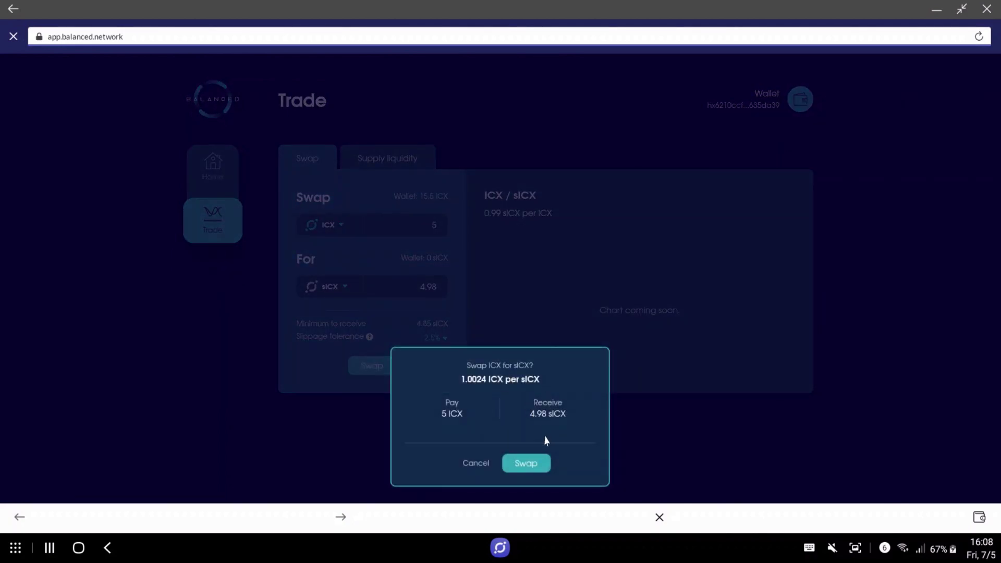
pyautogui.click(541, 465)
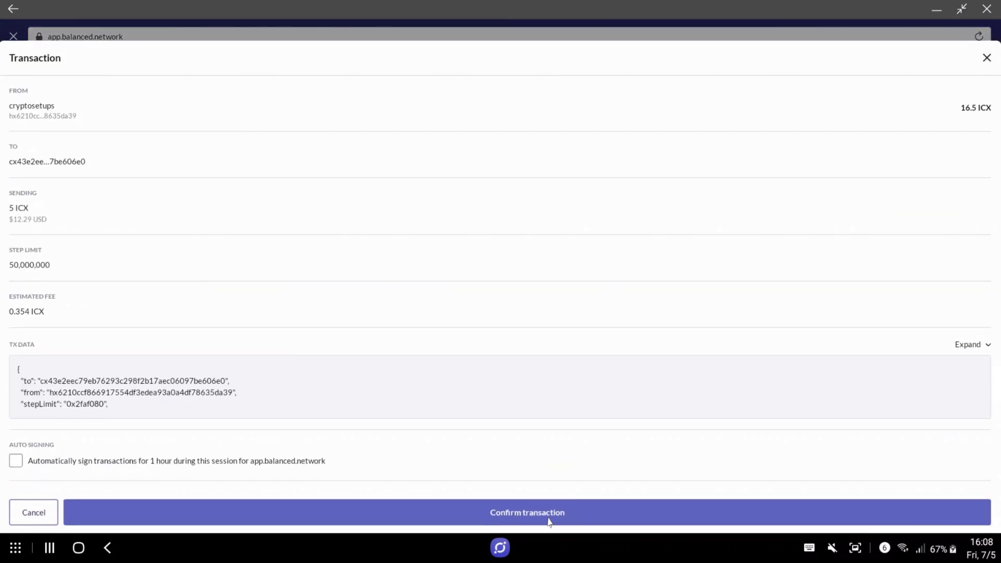
pyautogui.click(549, 516)
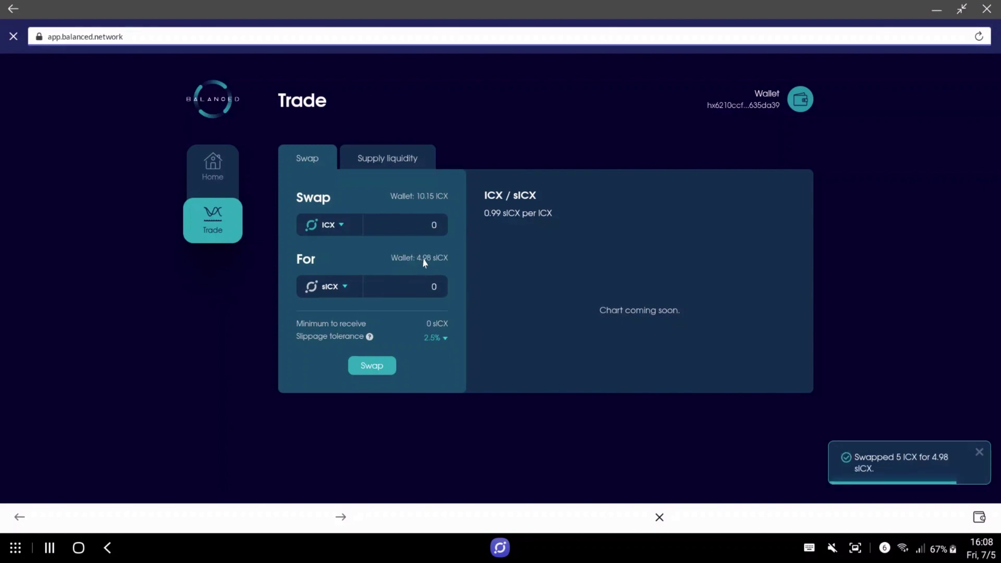
# Return to the swap form and open the swap-from asset list.
pyautogui.click(412, 225)
pyautogui.click(376, 264)
pyautogui.click(346, 227)
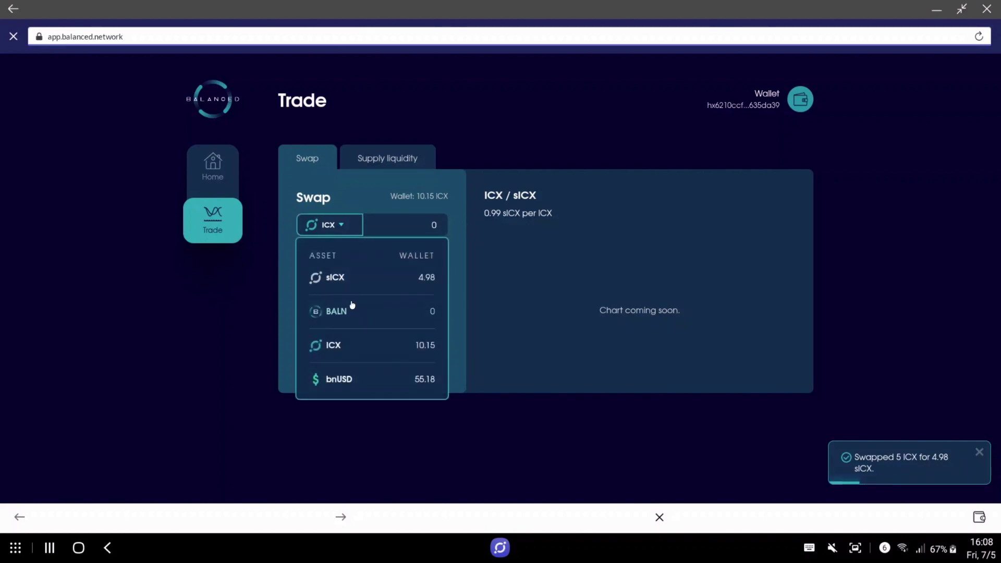
# Set up a swap from sICX to ICX.
pyautogui.click(349, 279)
pyautogui.click(350, 289)
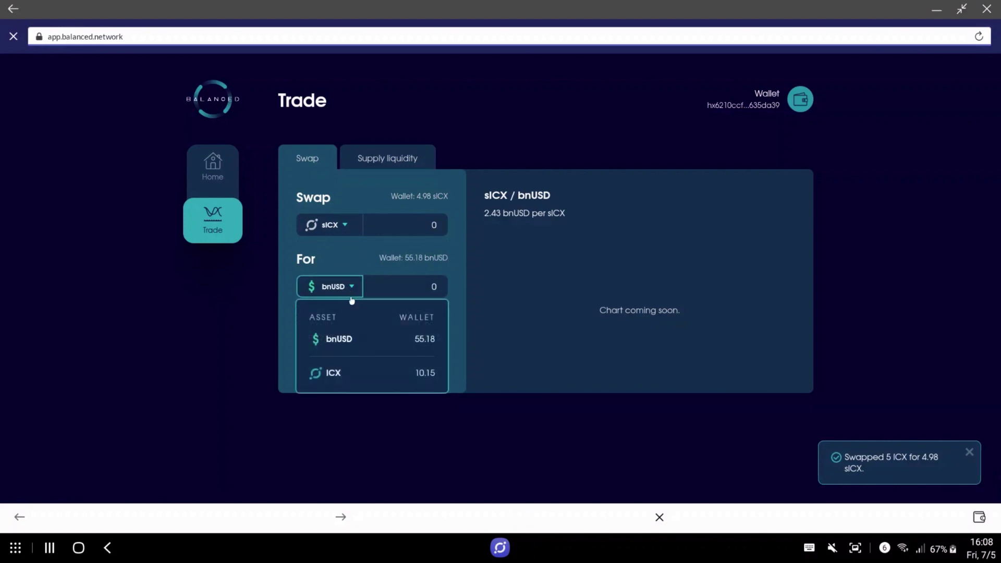
pyautogui.click(346, 376)
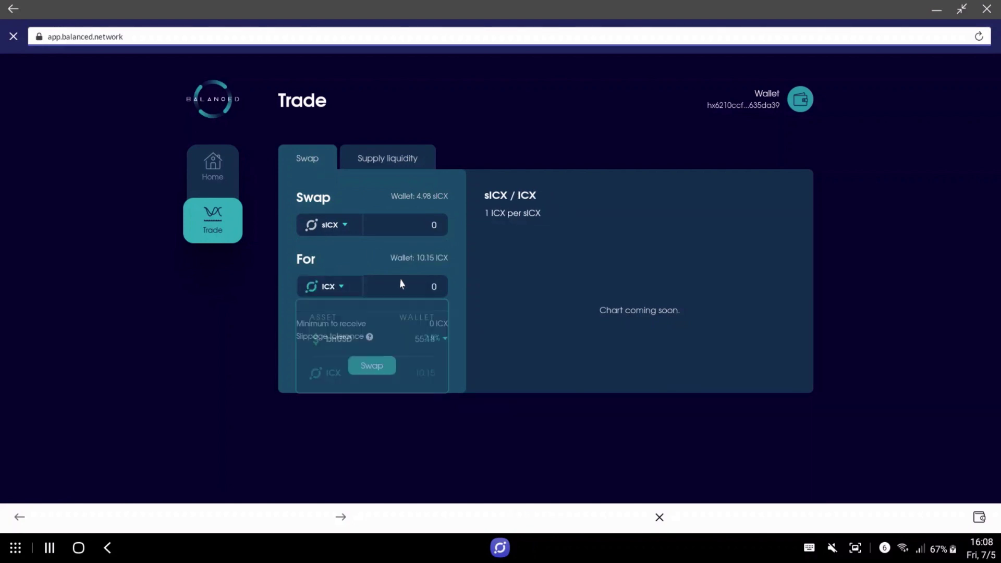
# Enter 4.98 sICX as the swap amount, quoting about 4.94 ICX, then return Home.
pyautogui.click(420, 226)
pyautogui.click(431, 202)
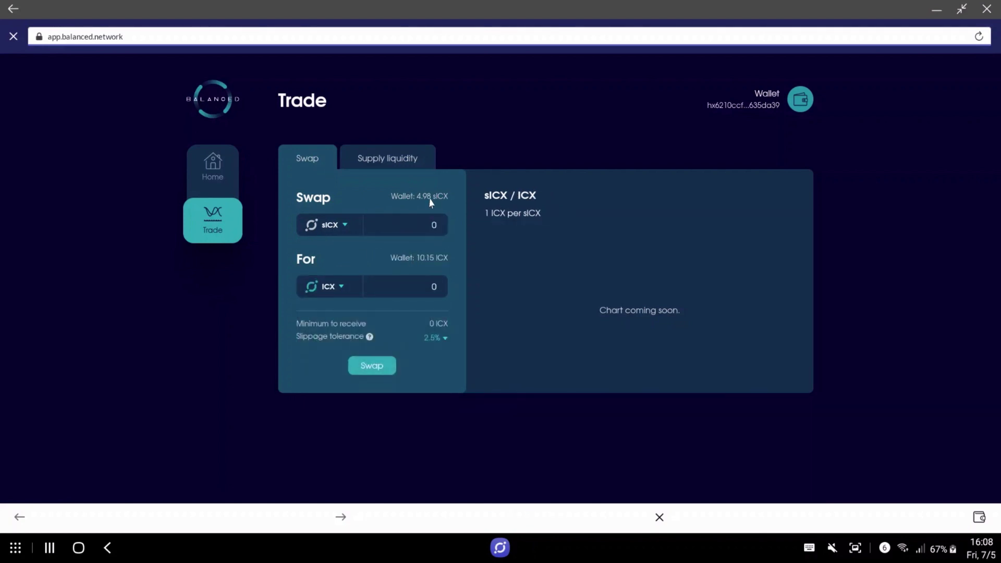
pyautogui.click(440, 229)
pyautogui.write('4.98')
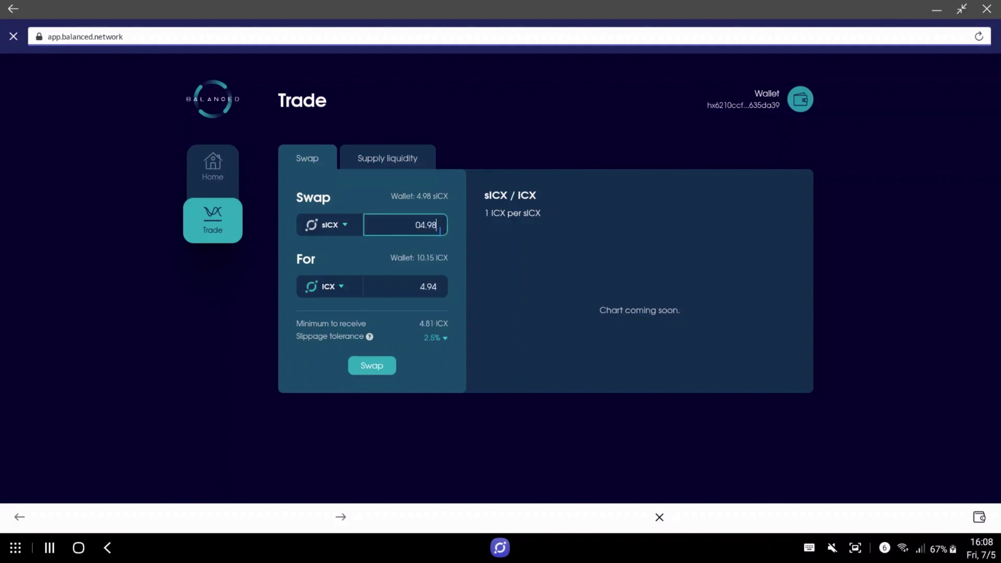
pyautogui.click(418, 224)
pyautogui.press('BackSpace')
pyautogui.click(437, 288)
pyautogui.click(224, 176)
# Expand the sICX holding on Home and switch to its Unstake option.
pyautogui.scroll(-1, 252, 254)
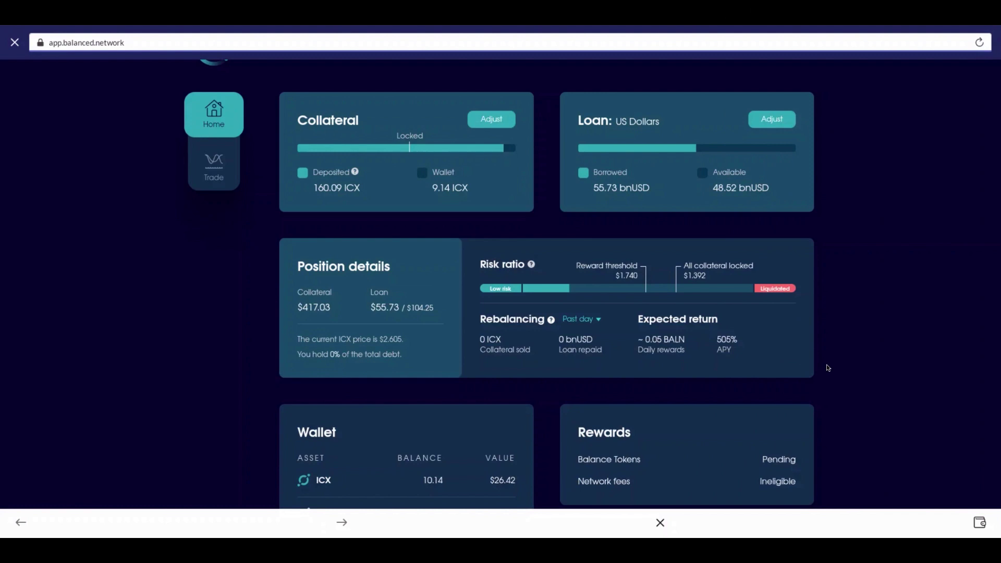
pyautogui.scroll(-3, 828, 368)
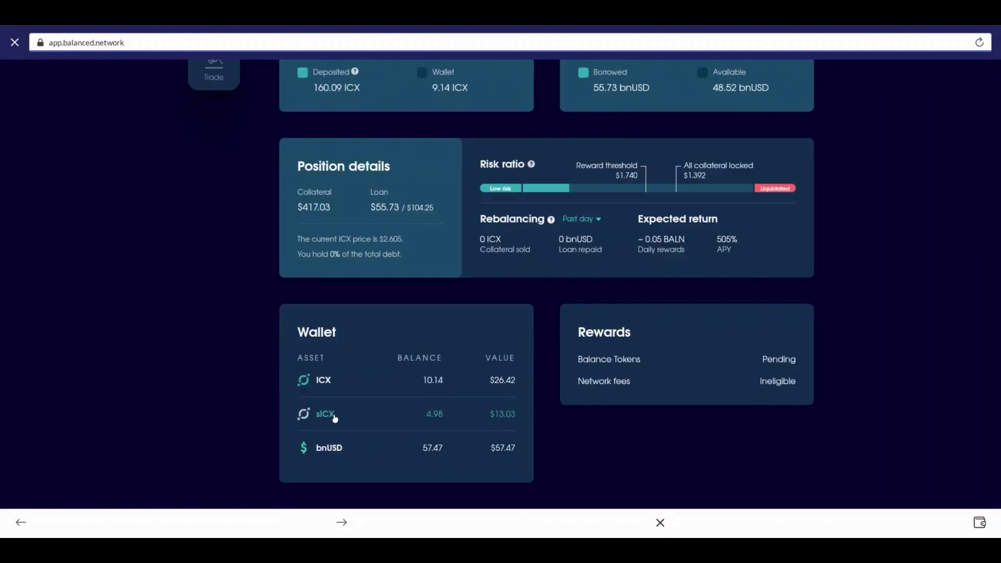
pyautogui.click(334, 418)
pyautogui.scroll(-1, 451, 384)
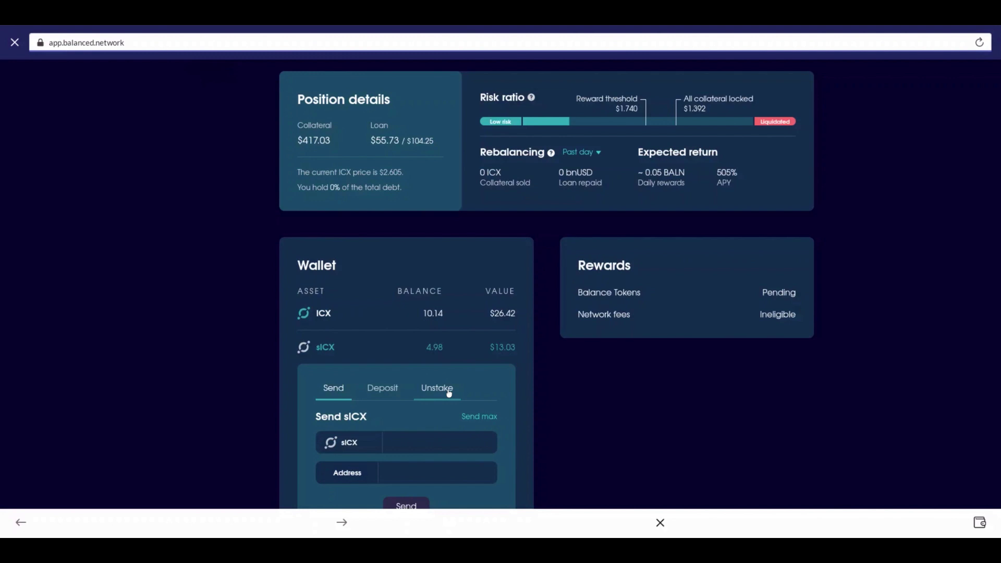
pyautogui.scroll(-1, 448, 393)
pyautogui.click(439, 355)
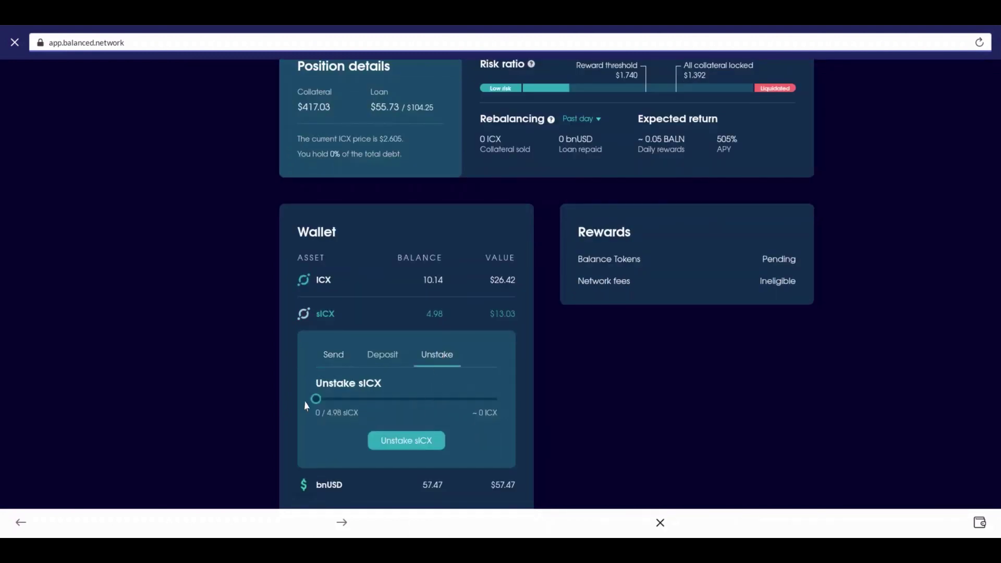
# Unstake all 4.98 sICX, approve the transaction, and check the 5 ICX unstaking.
pyautogui.moveTo(316, 398); pyautogui.dragTo(521, 396)
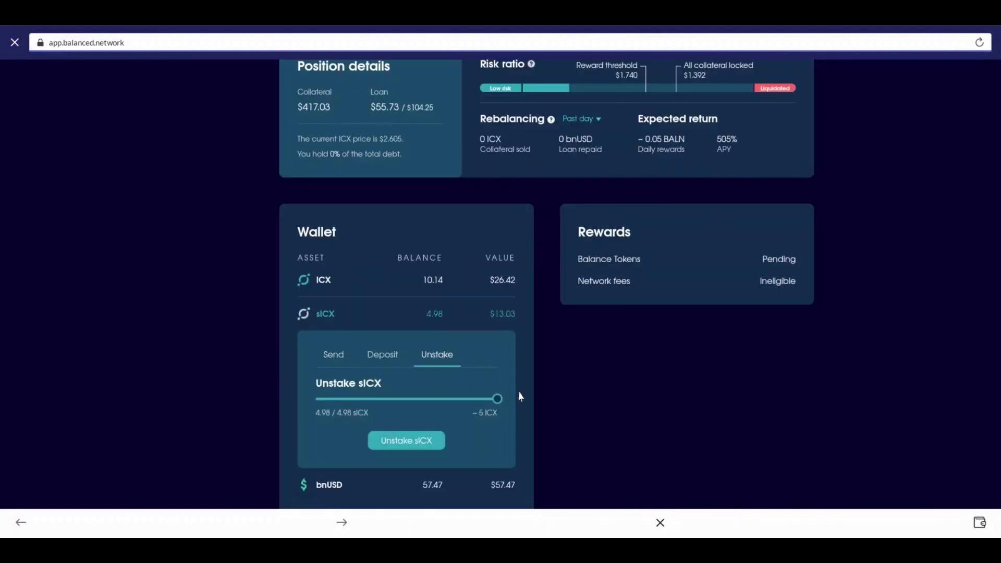
pyautogui.click(405, 446)
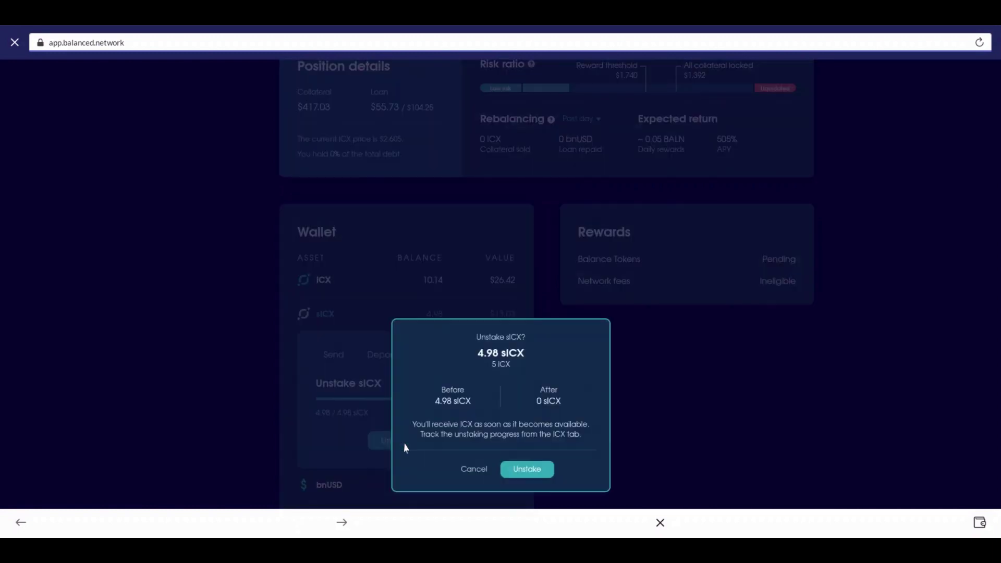
pyautogui.click(535, 472)
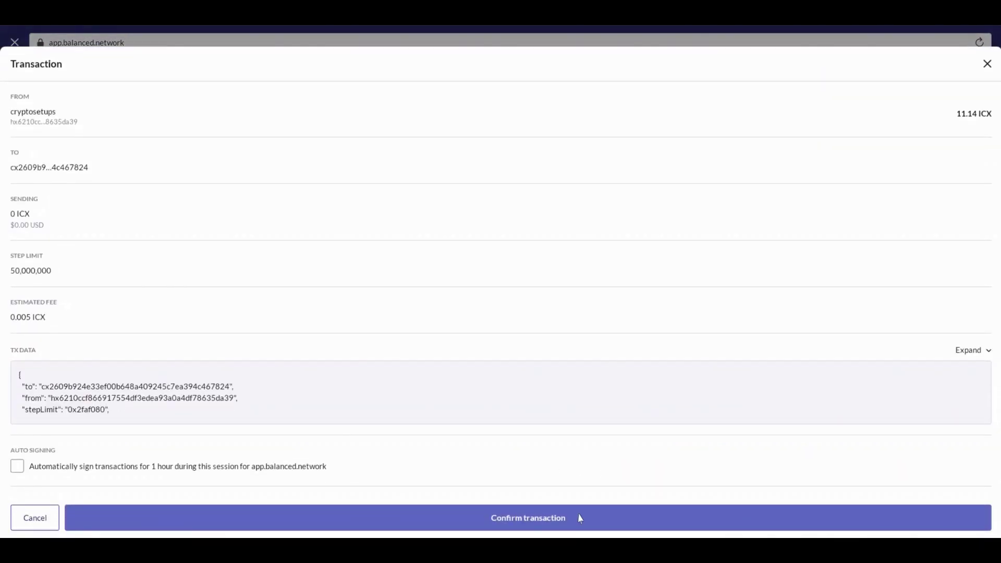
pyautogui.click(580, 518)
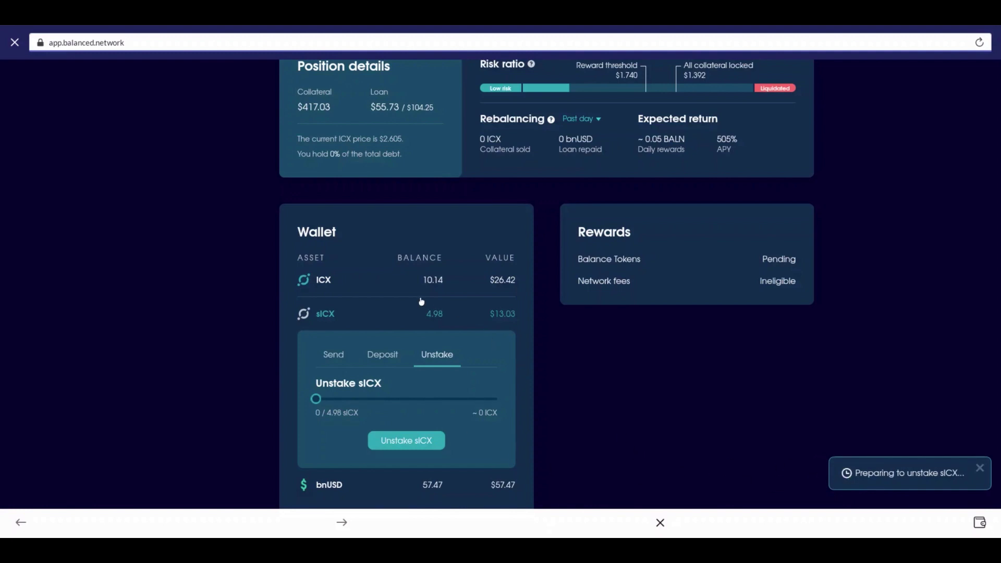
pyautogui.click(343, 285)
pyautogui.click(375, 321)
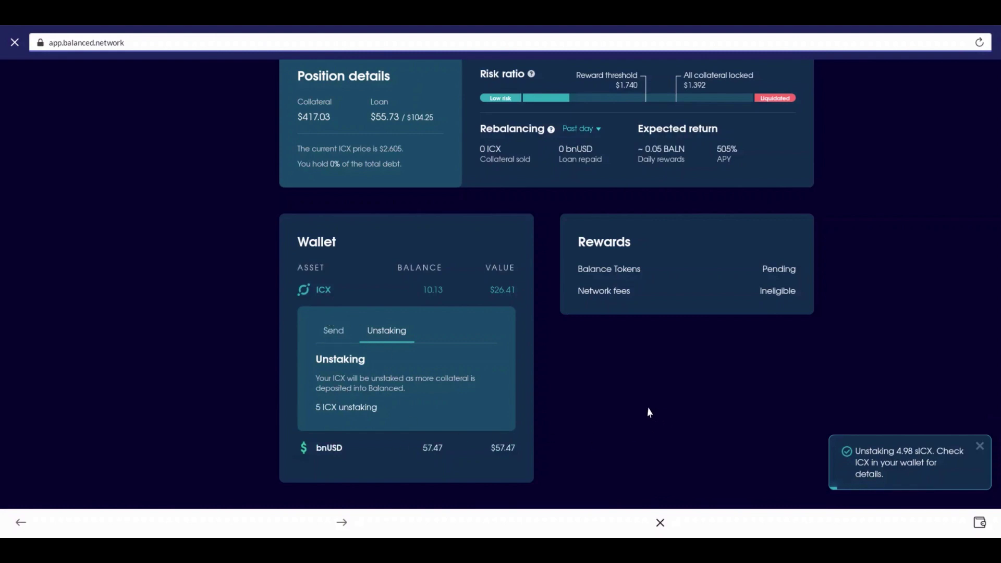
# Collapse the ICX holding's unstaking panel so only ICX and bnUSD are listed.
pyautogui.scroll(1, 634, 392)
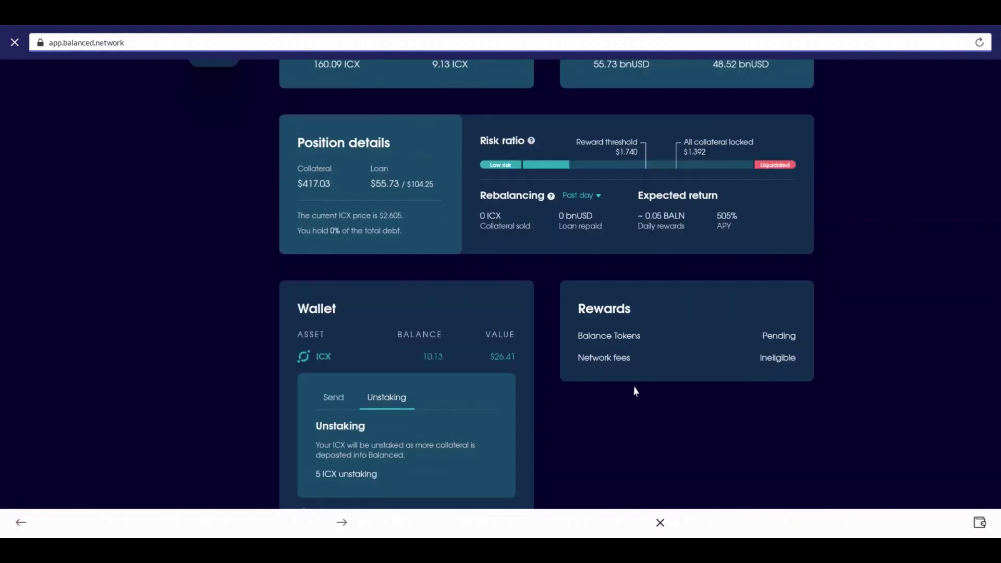
pyautogui.click(354, 368)
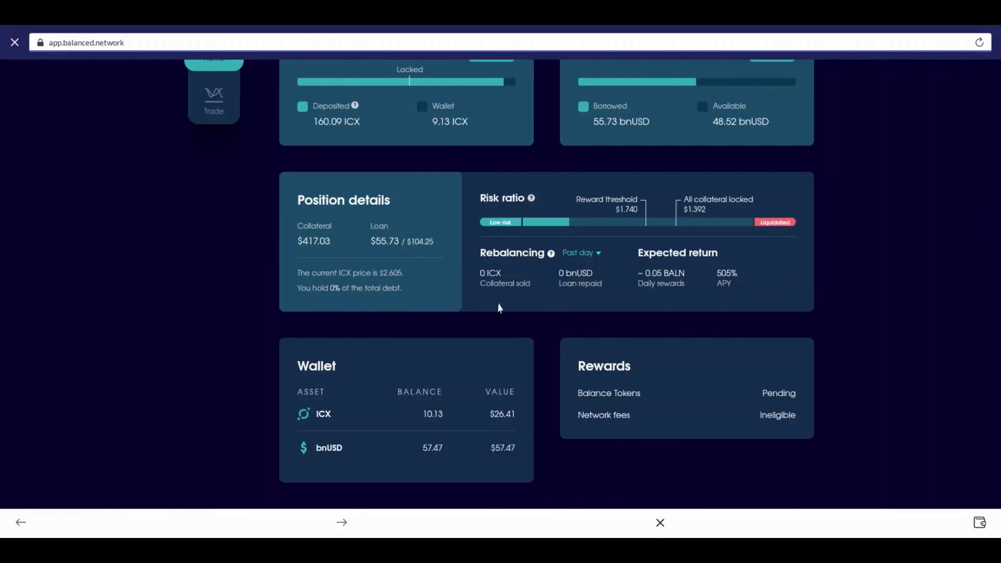
pyautogui.scroll(2, 894, 267)
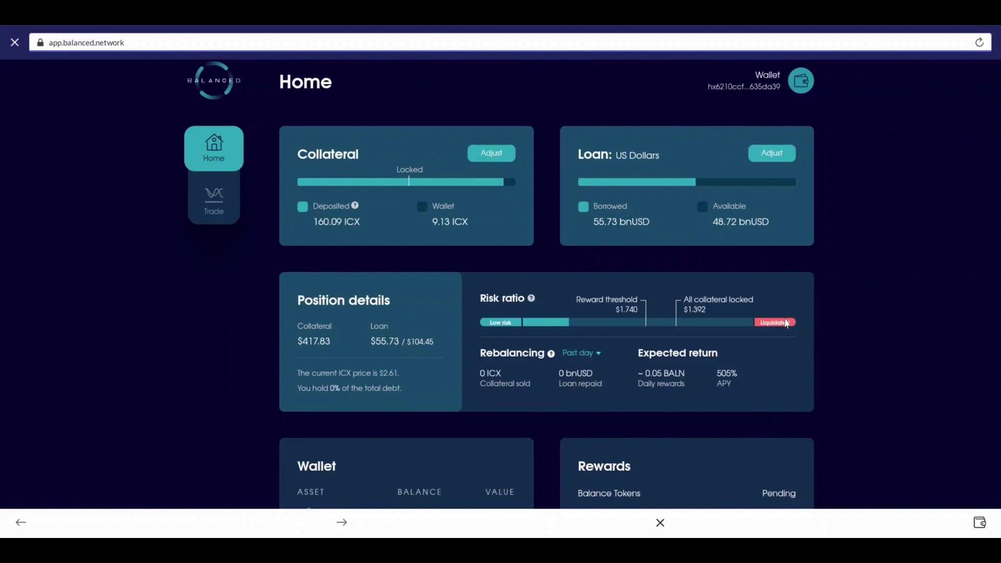
pyautogui.scroll(-1, 817, 328)
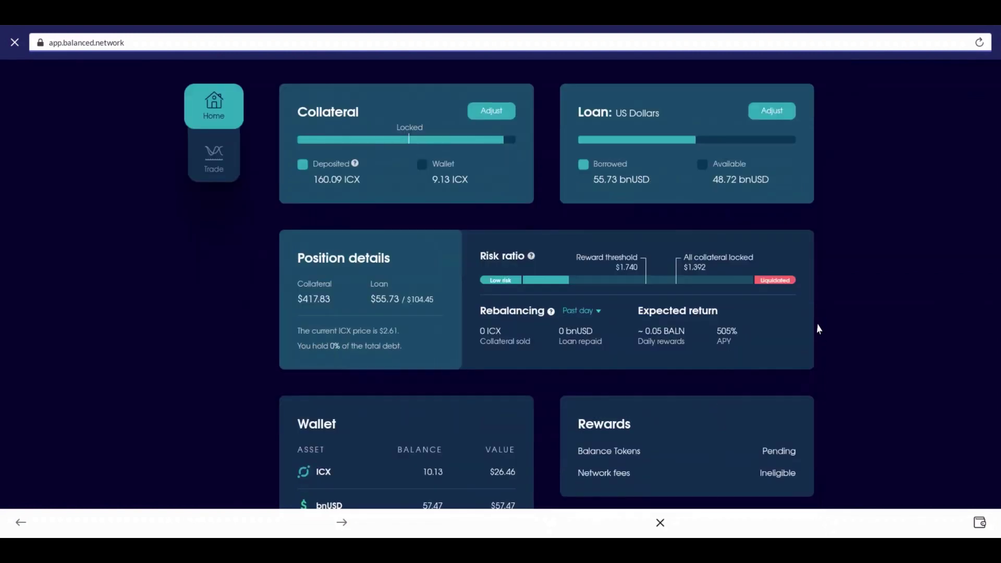
pyautogui.scroll(-1, 818, 328)
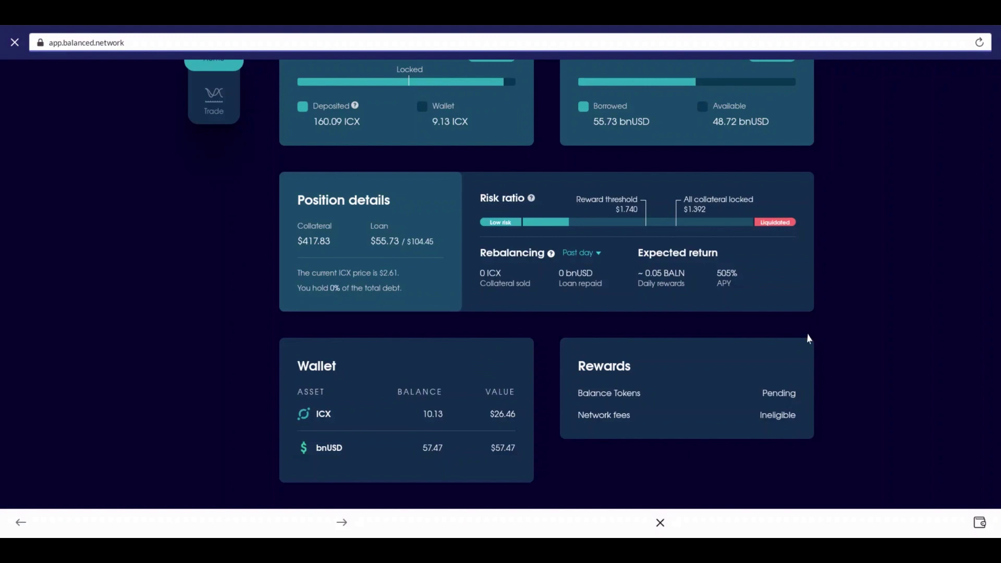